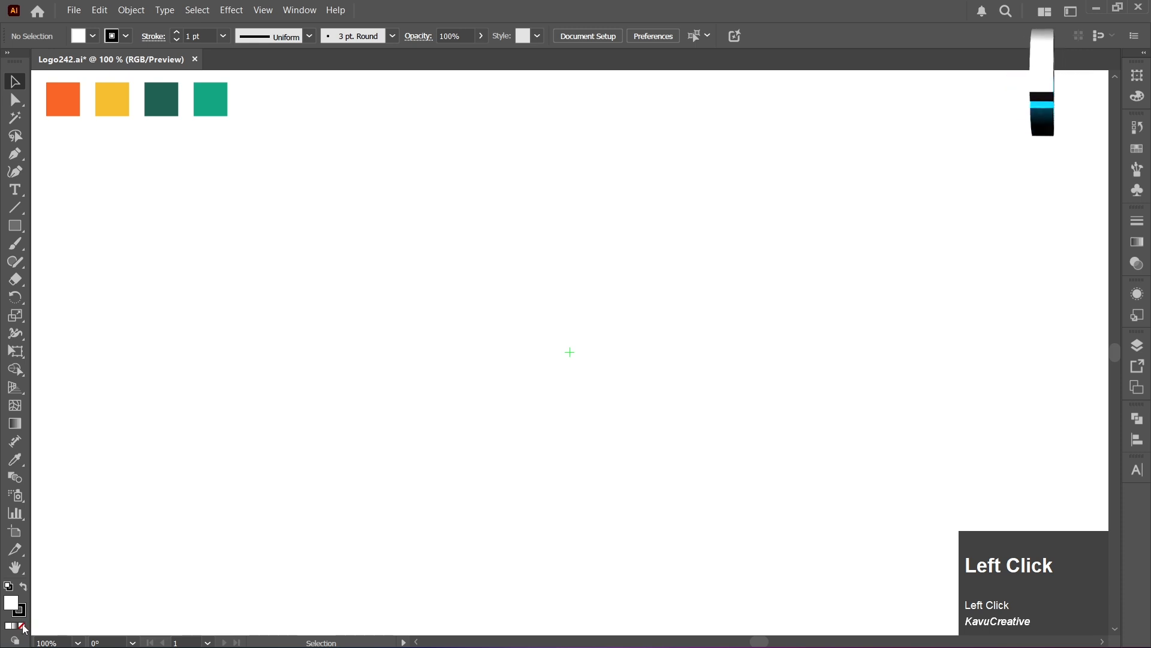
- Draw an unfilled circle 100 px wide and 100 px high, centred on the artboard's centre point
click(23, 625)
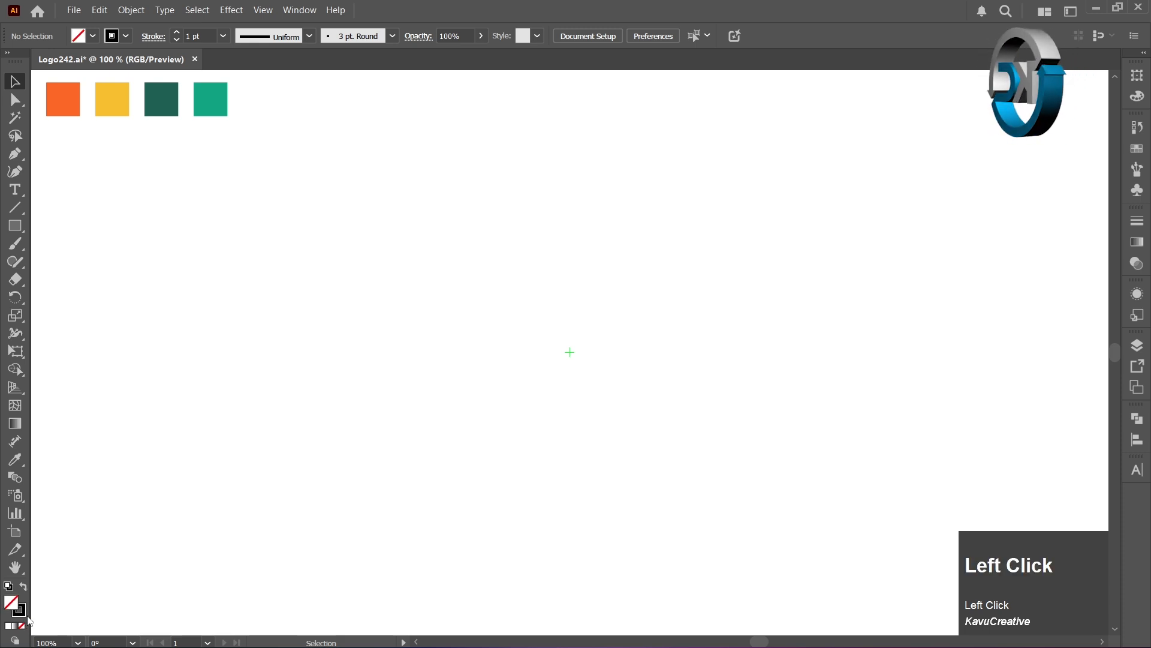
right_click(21, 225)
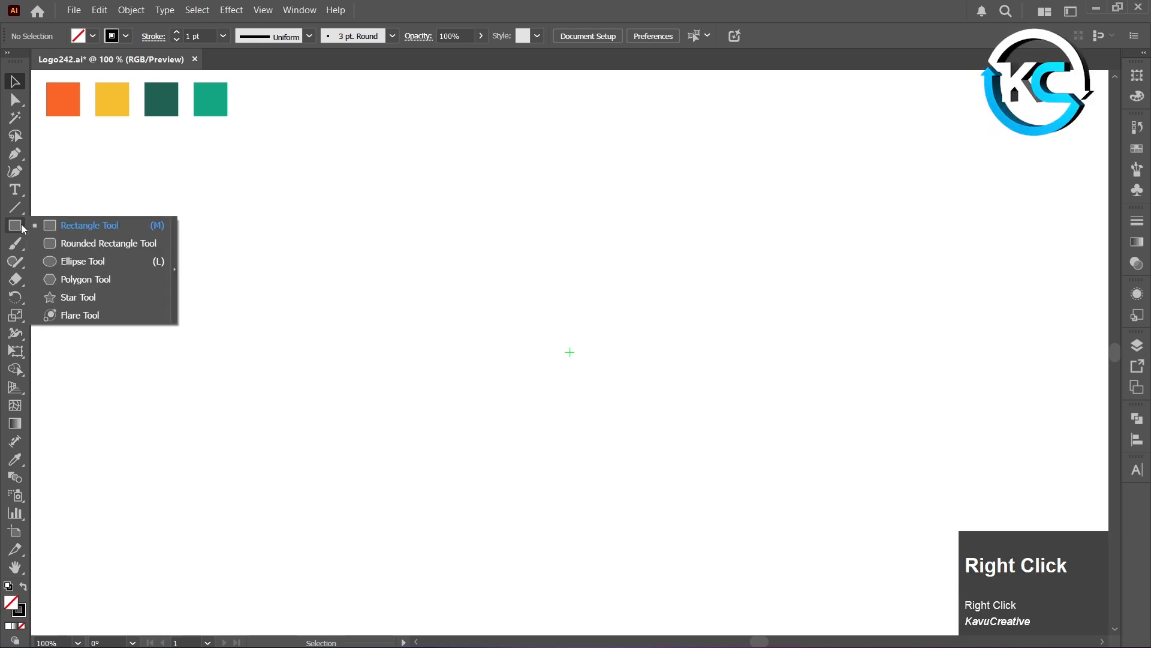
click(90, 261)
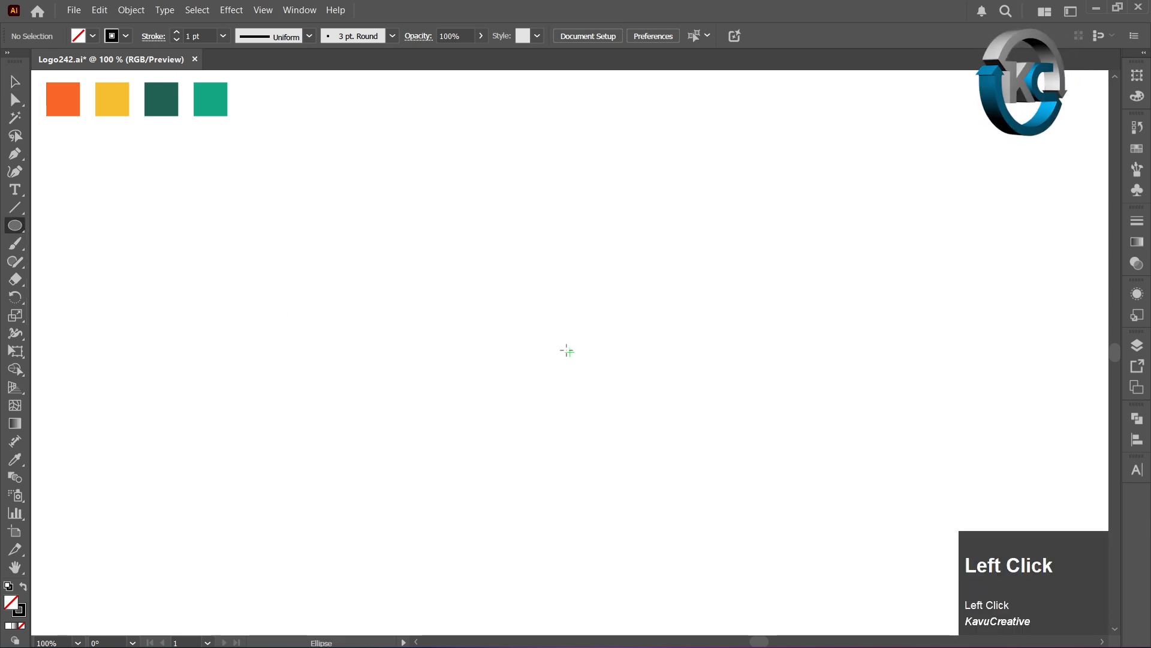
alt+click(569, 353)
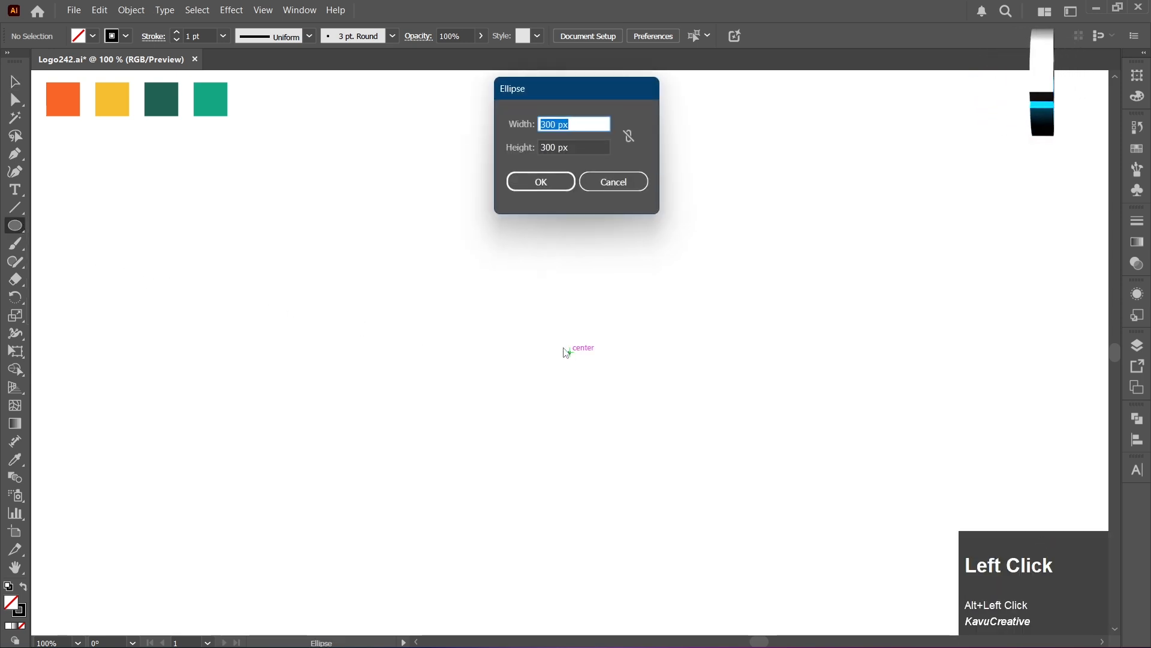
text(100)
click(527, 152)
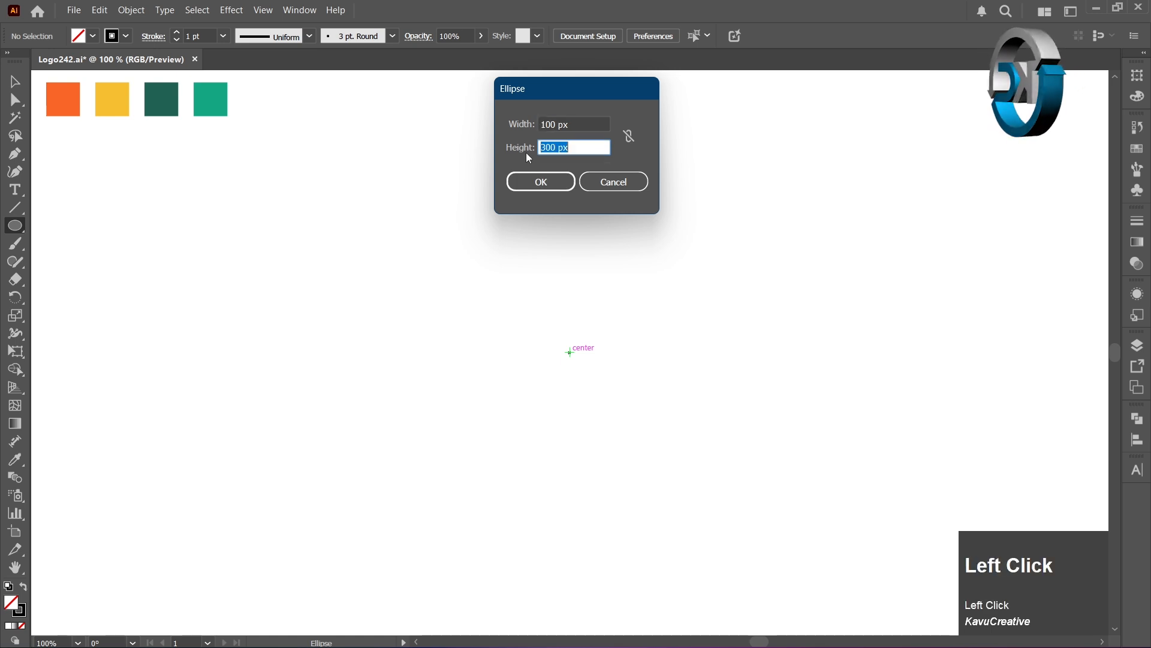
text(100)
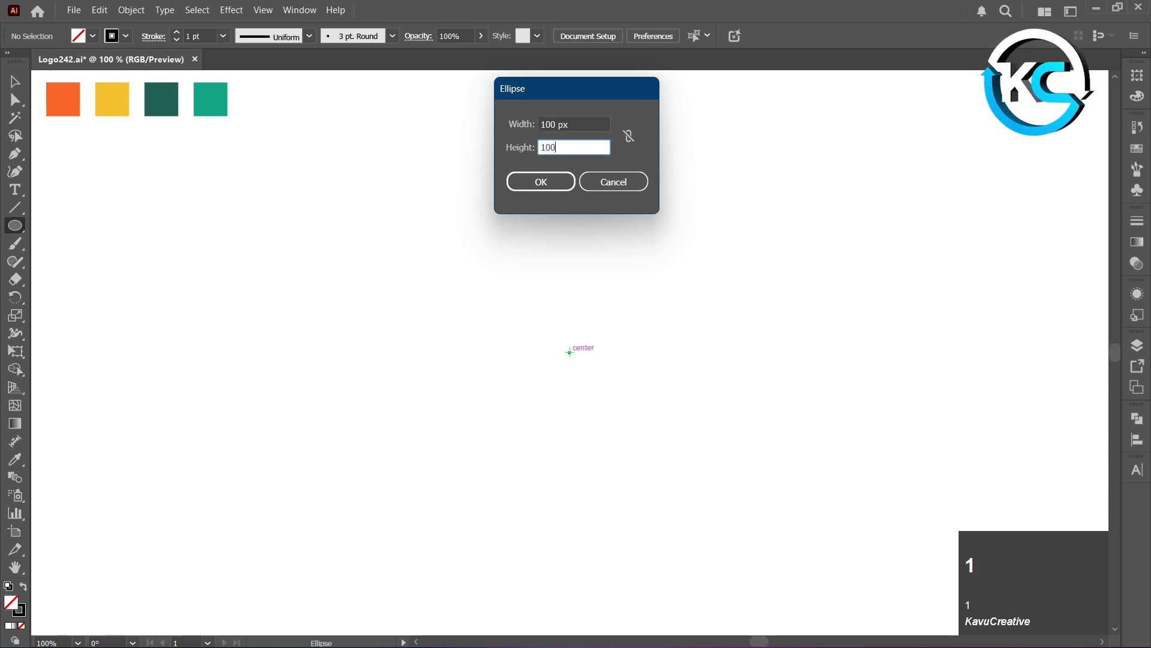
key(Tab)
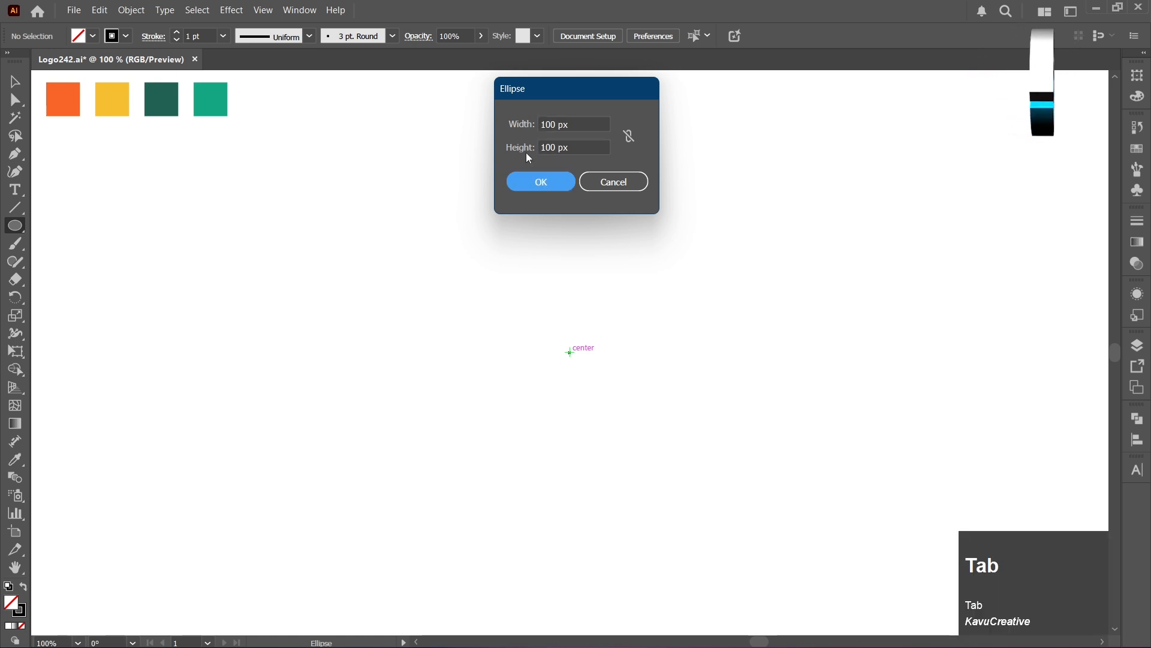
click(555, 184)
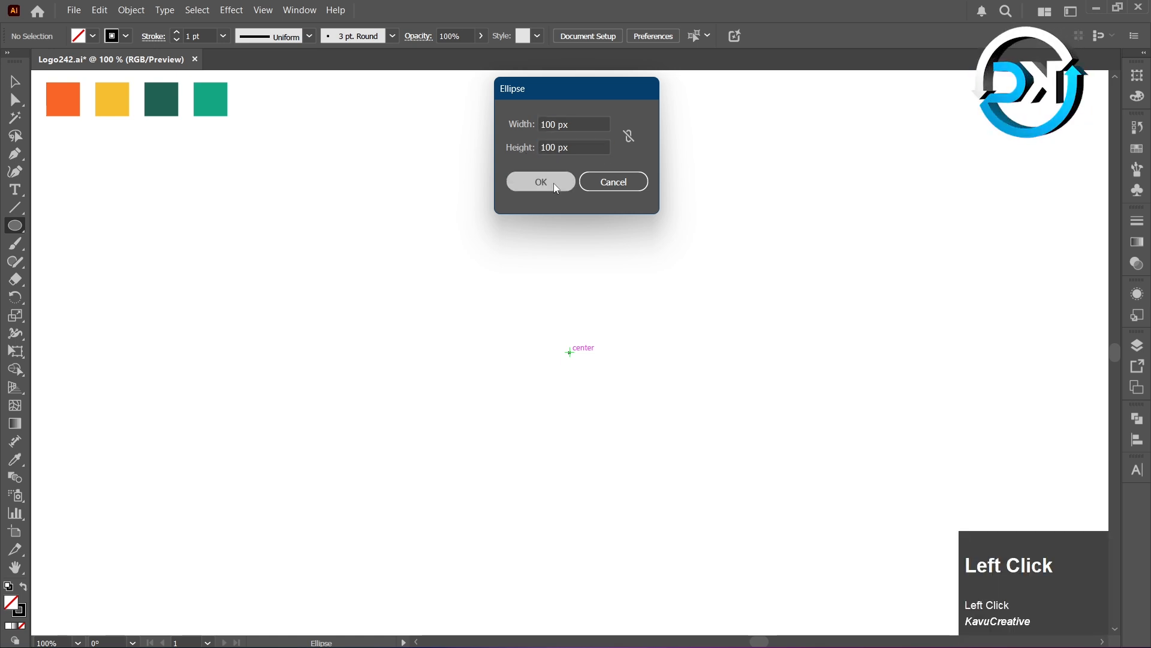
click(12, 84)
click(453, 372)
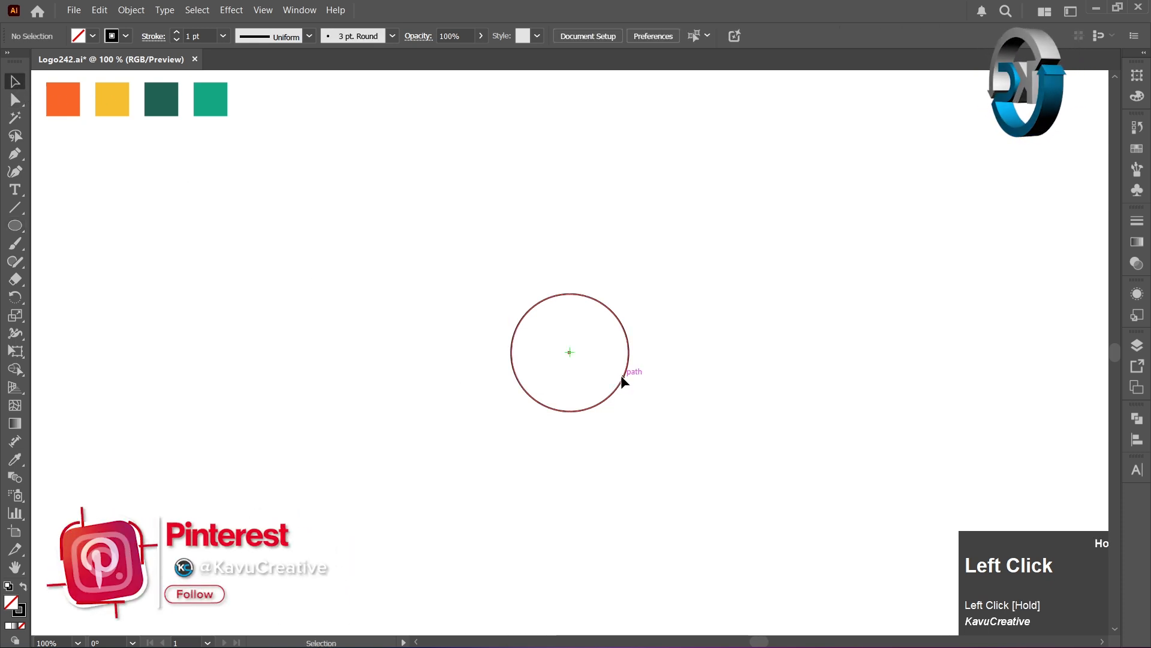
- Duplicate the circle diagonally up-left by its radius and make a copy of that duplicate rotated 90° about the original circle's centre
drag(621, 376, 570, 301)
click(671, 312)
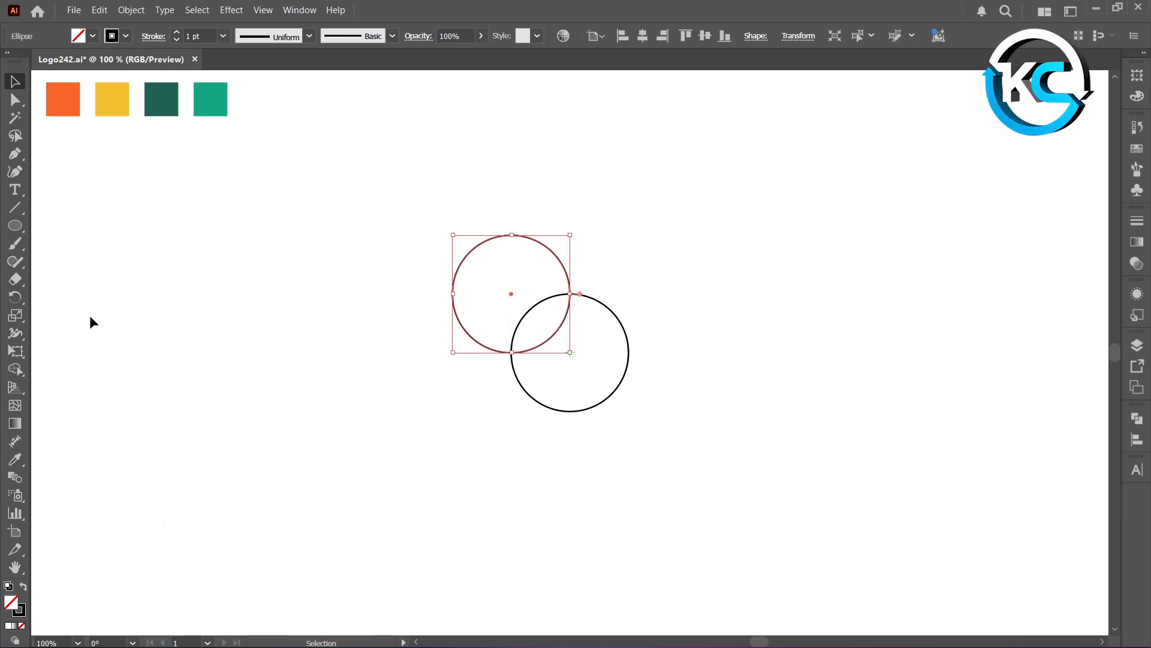
click(15, 297)
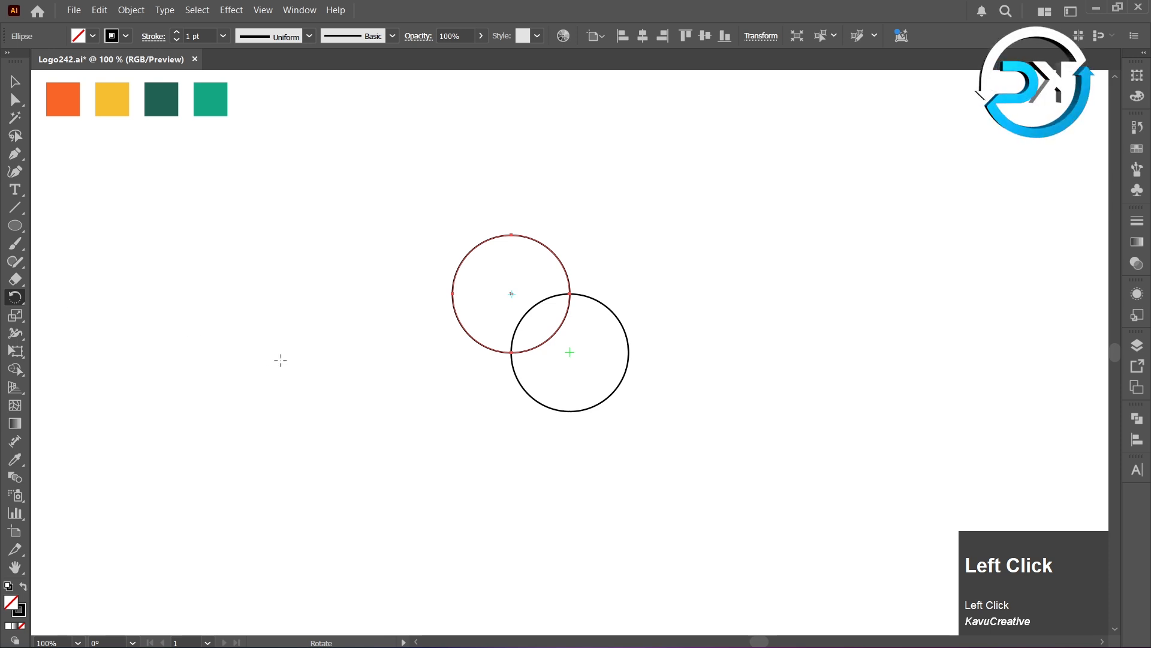
alt+click(570, 352)
alt+click(570, 352)
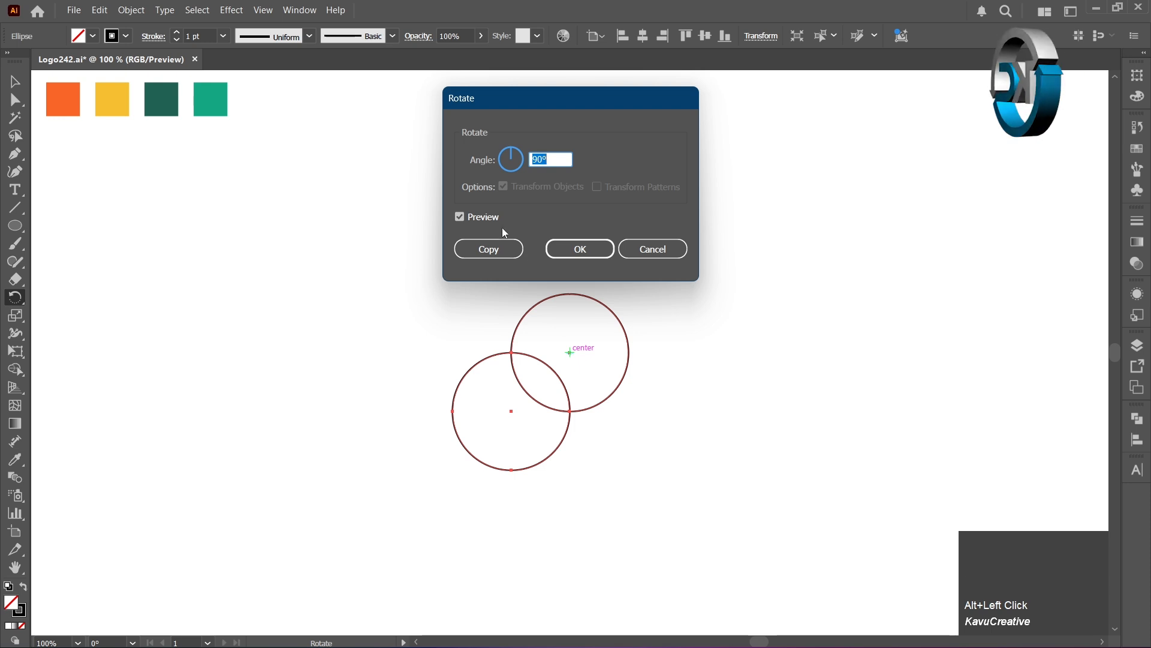
click(481, 158)
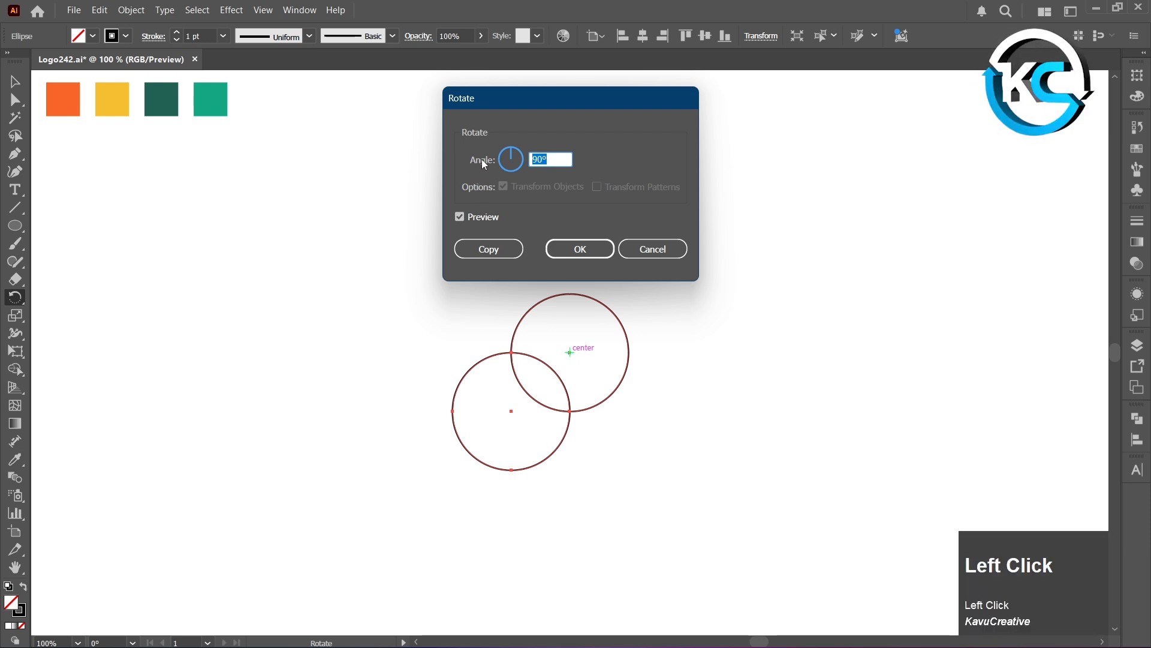
click(497, 250)
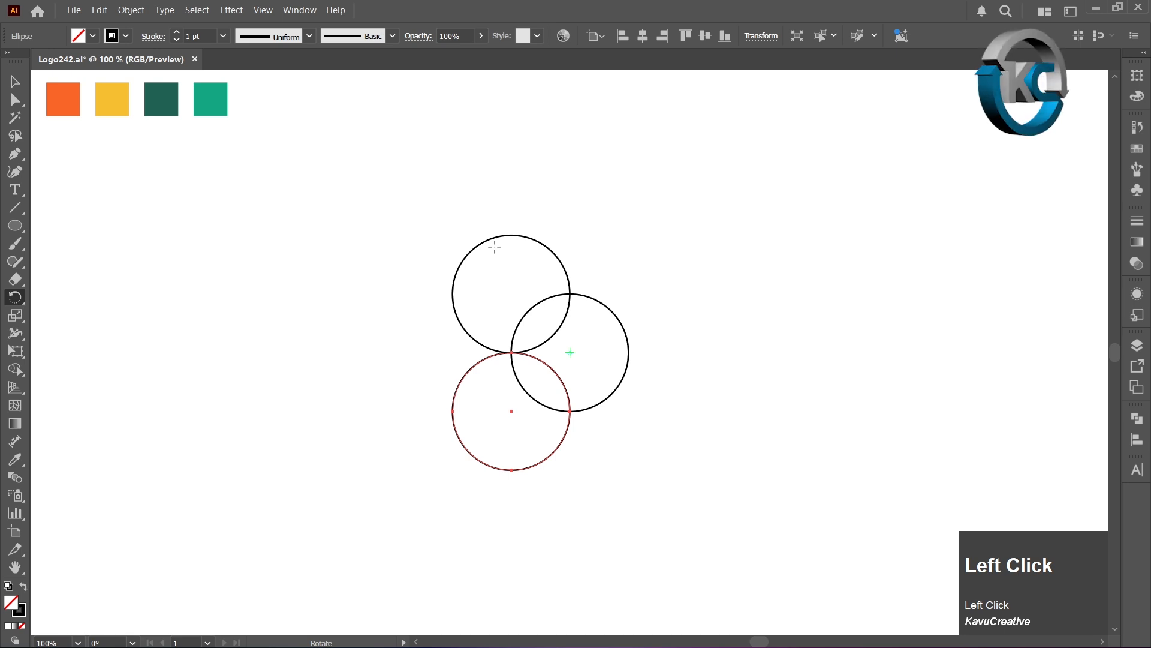
- Repeat the rotated copy twice so that four circles surround the central circle
key(ctrl)
key(ctrl+d)
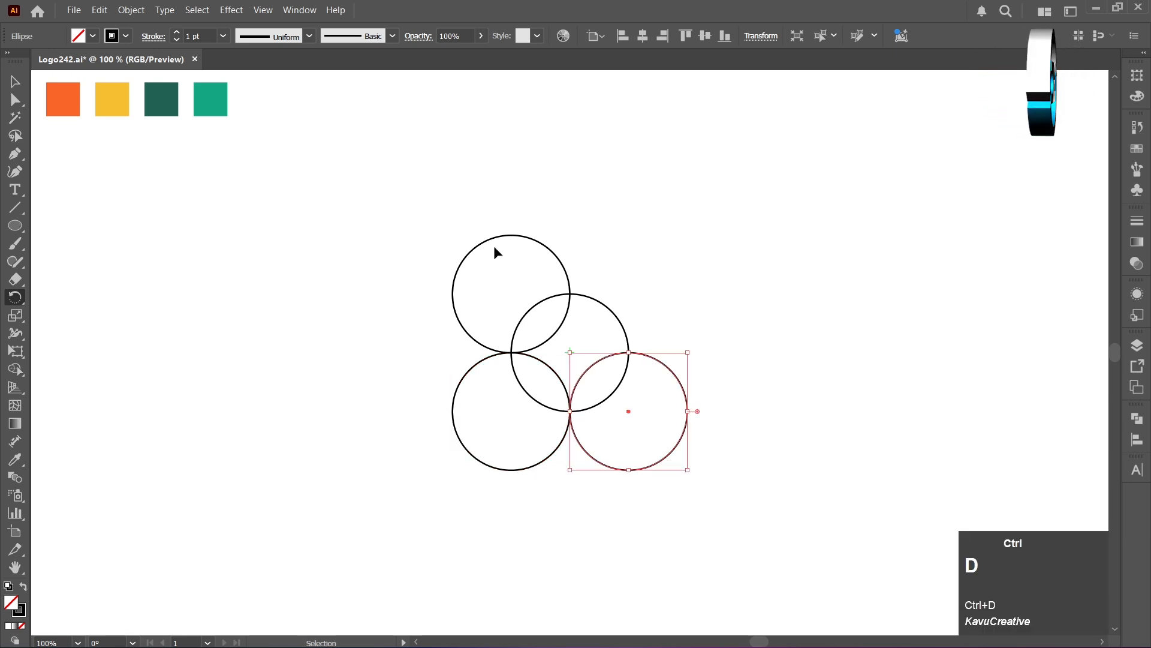
key(ctrl+d)
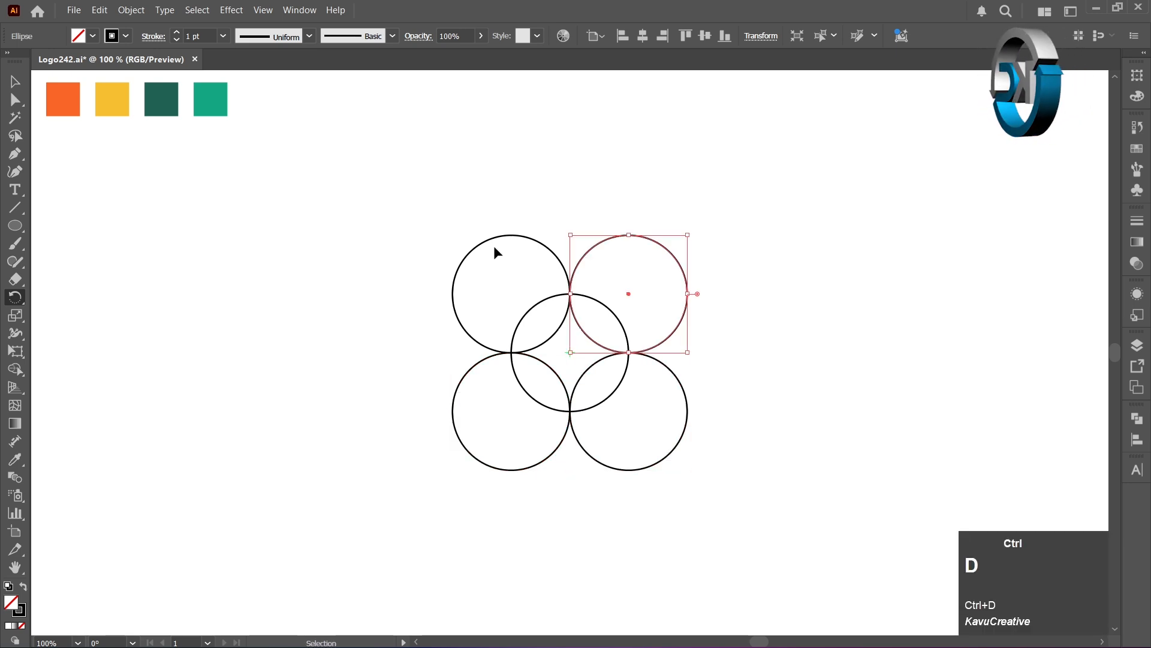
click(17, 88)
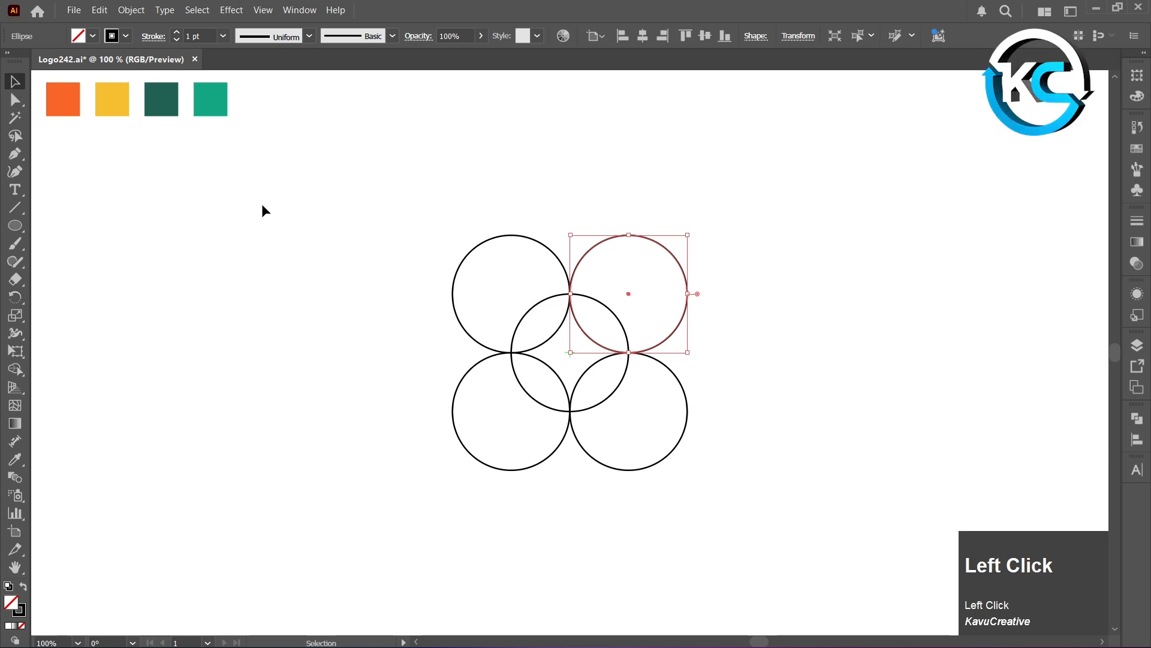
click(398, 232)
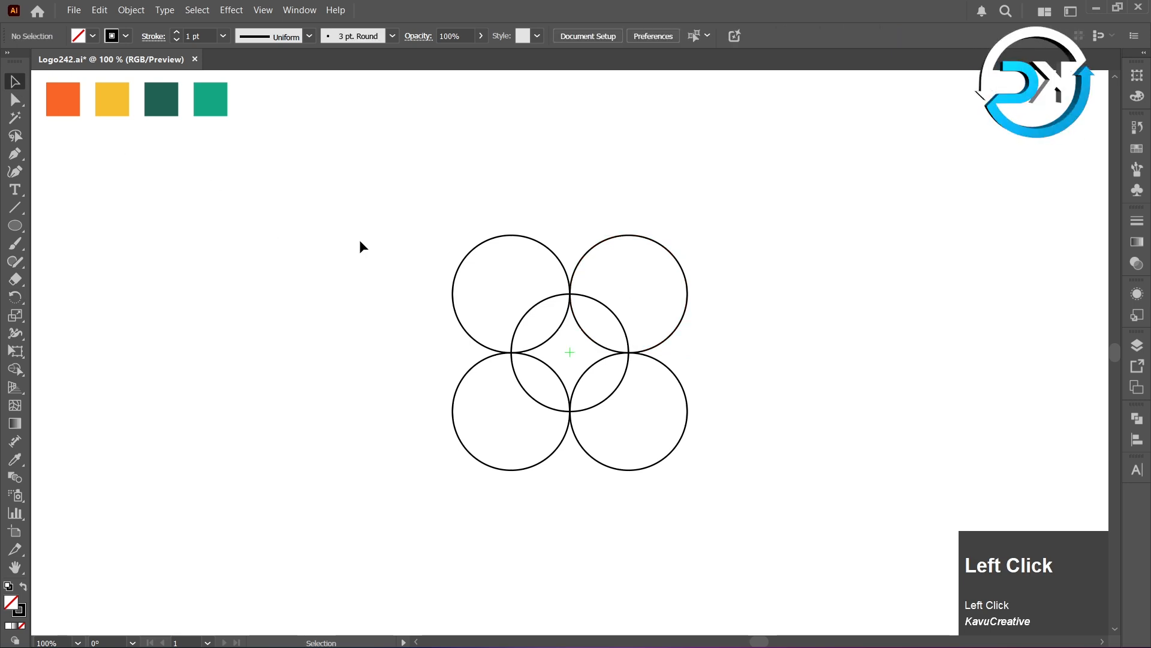
- Build the four petal overlaps and the middle star of all five circles as separate black-filled shapes with Shape Builder
drag(404, 223, 710, 501)
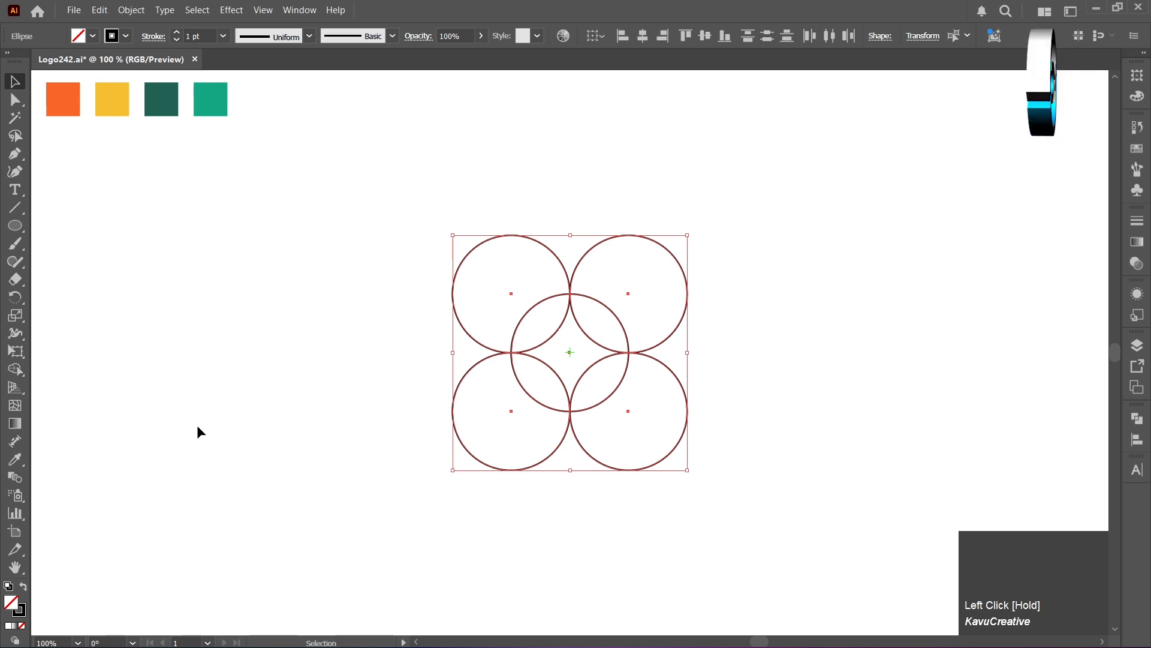
click(23, 373)
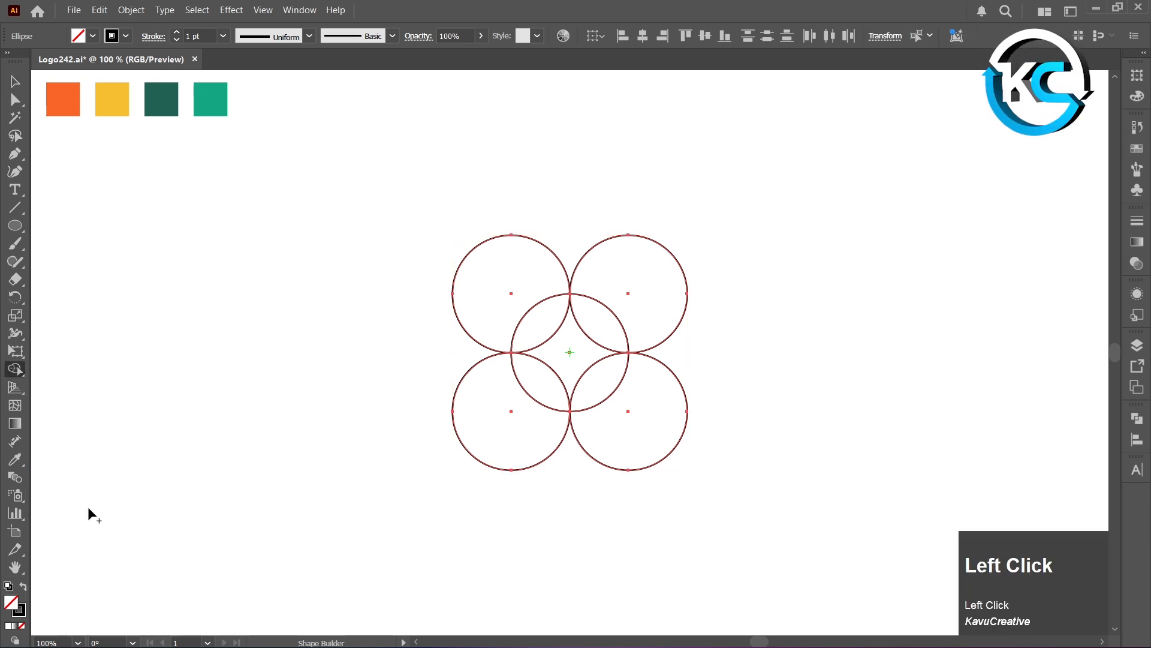
click(24, 590)
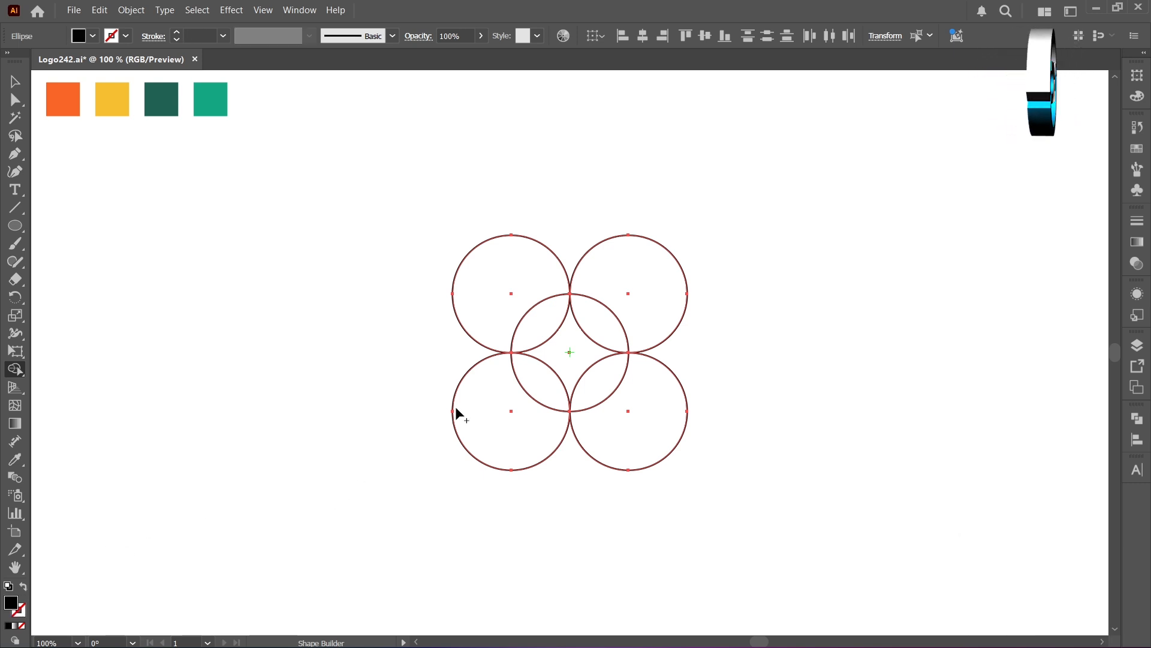
click(547, 328)
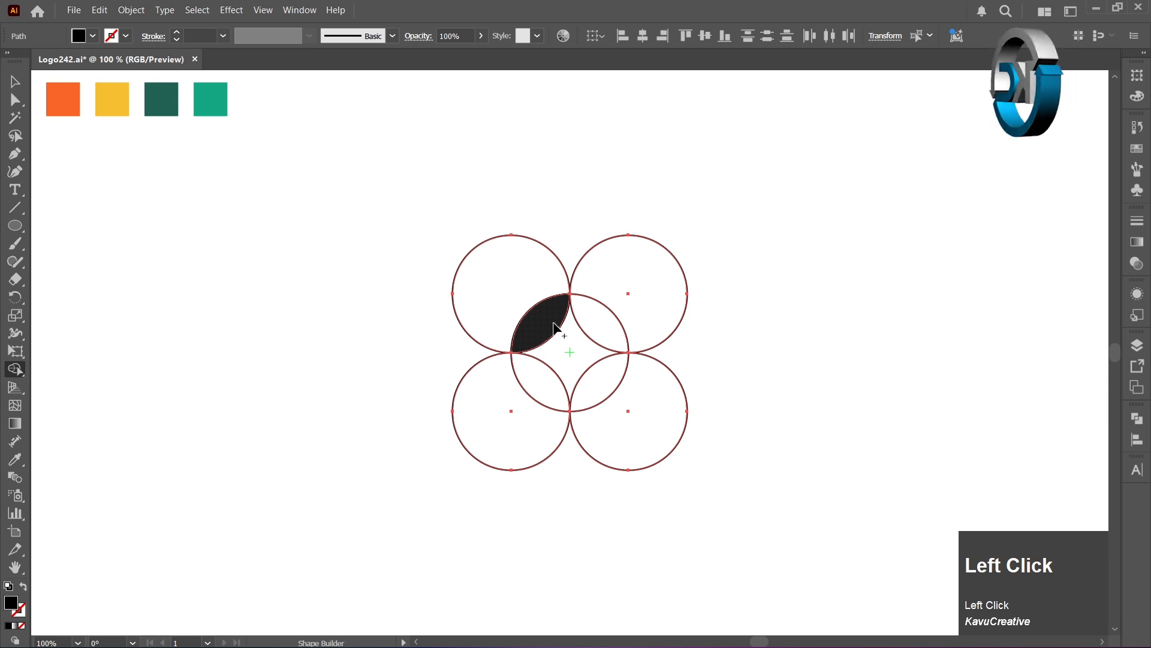
click(598, 318)
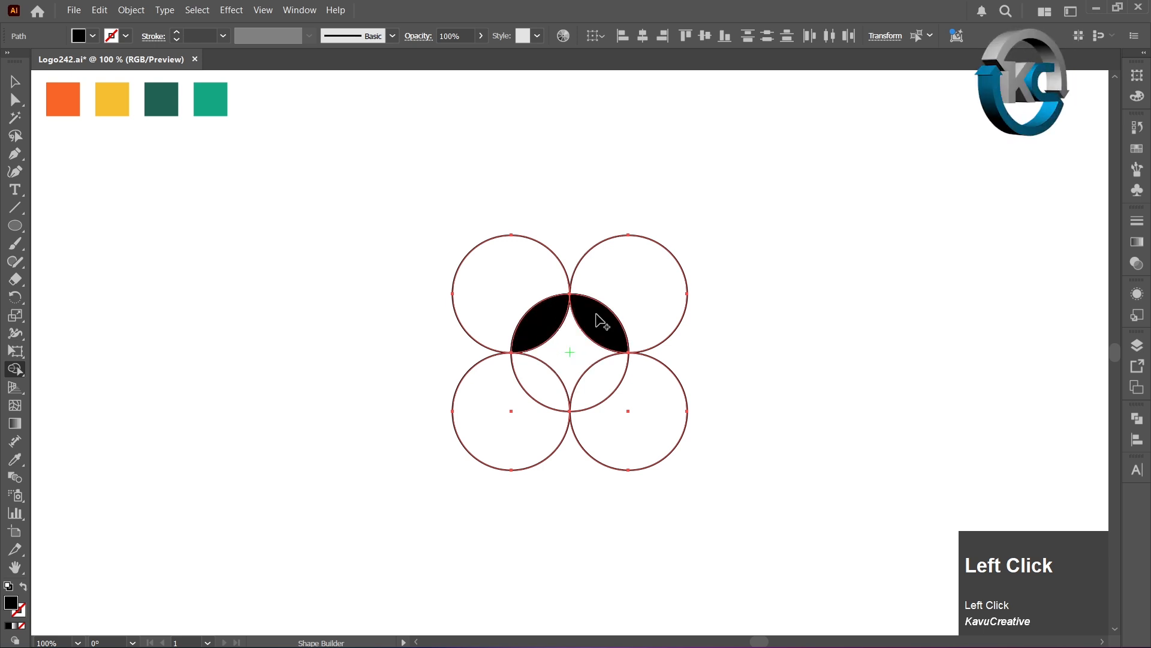
click(607, 376)
click(549, 388)
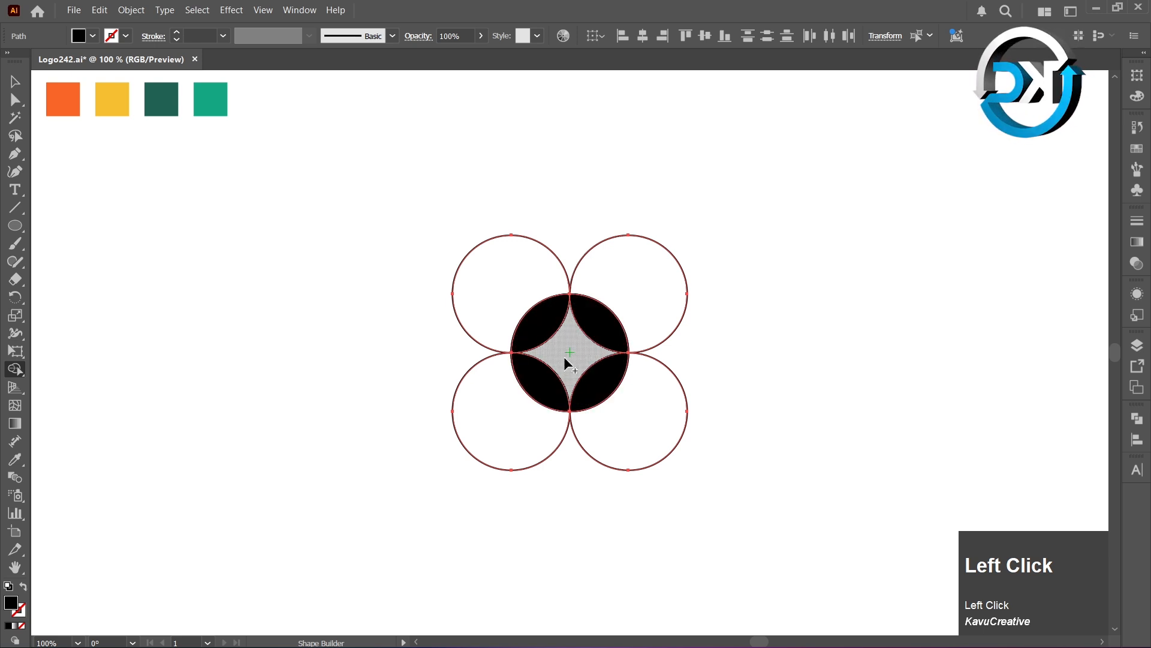
click(566, 361)
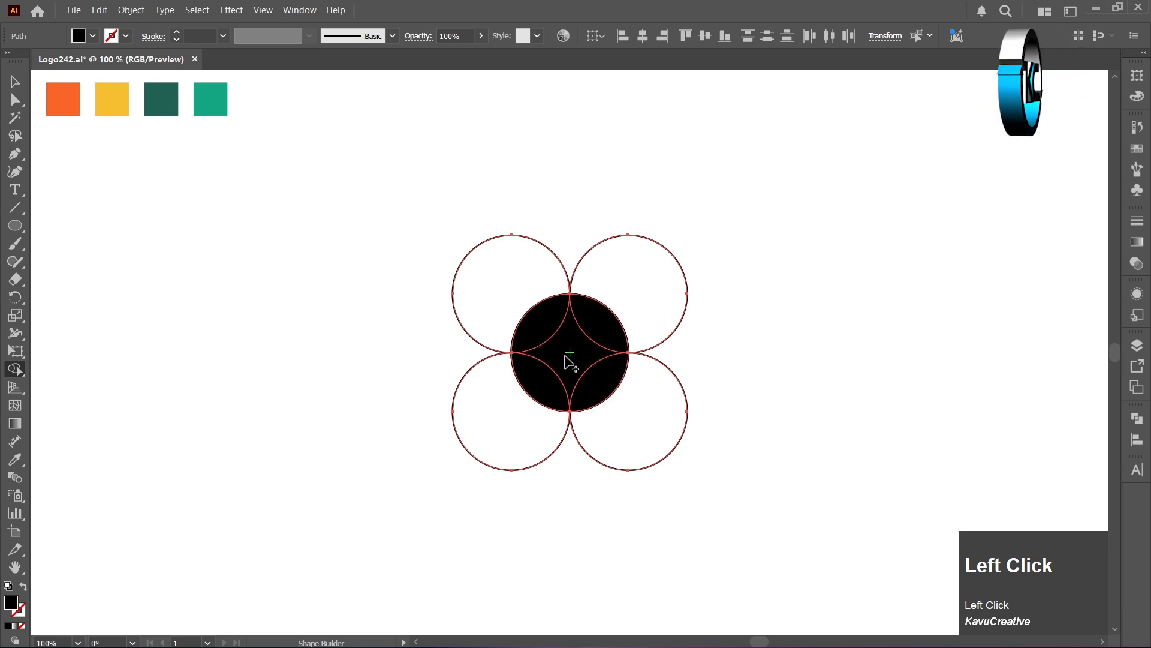
- Remove the four outer circle parts with Shape Builder, leaving only the divided central circle
alt+click(522, 260)
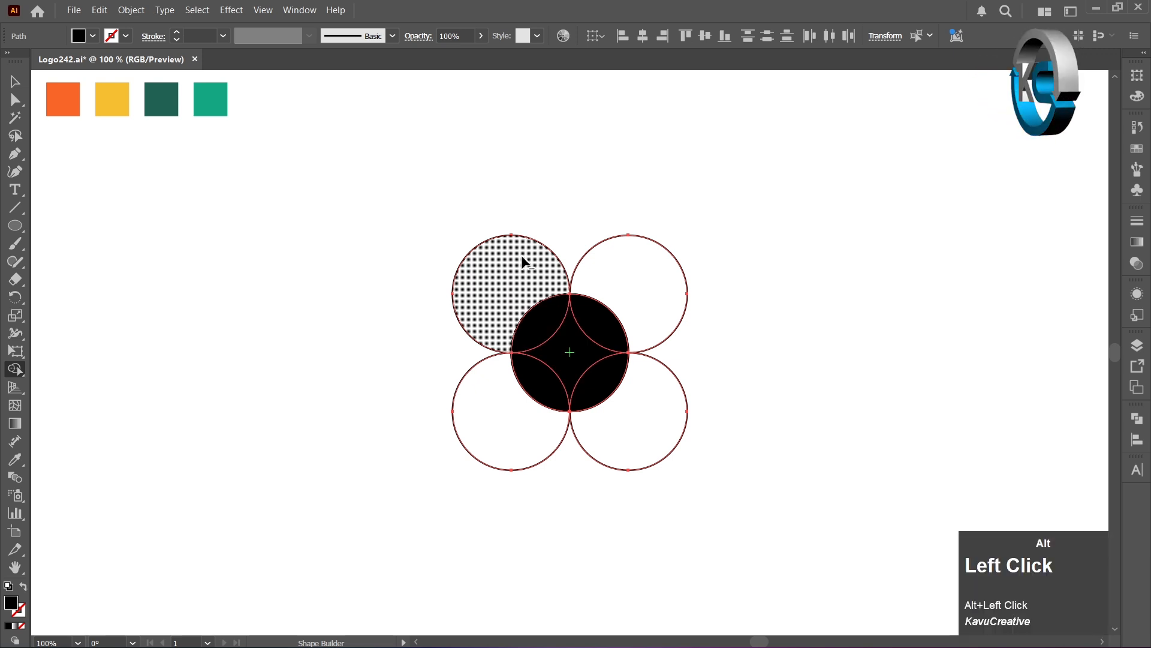
alt+click(484, 382)
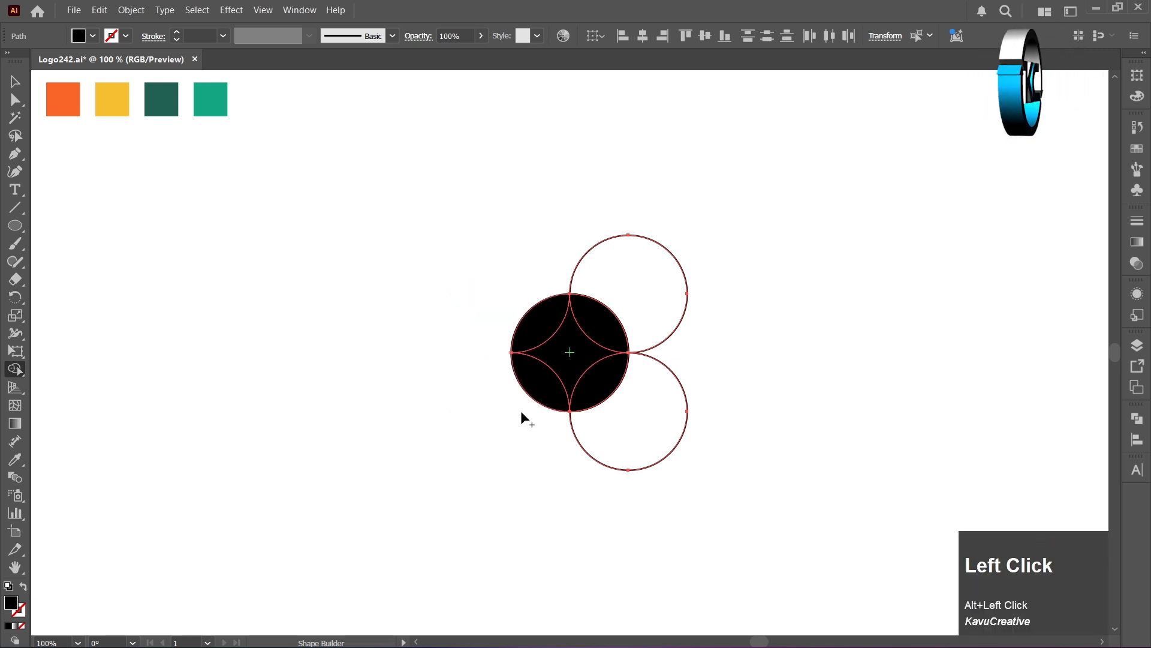
alt+click(632, 450)
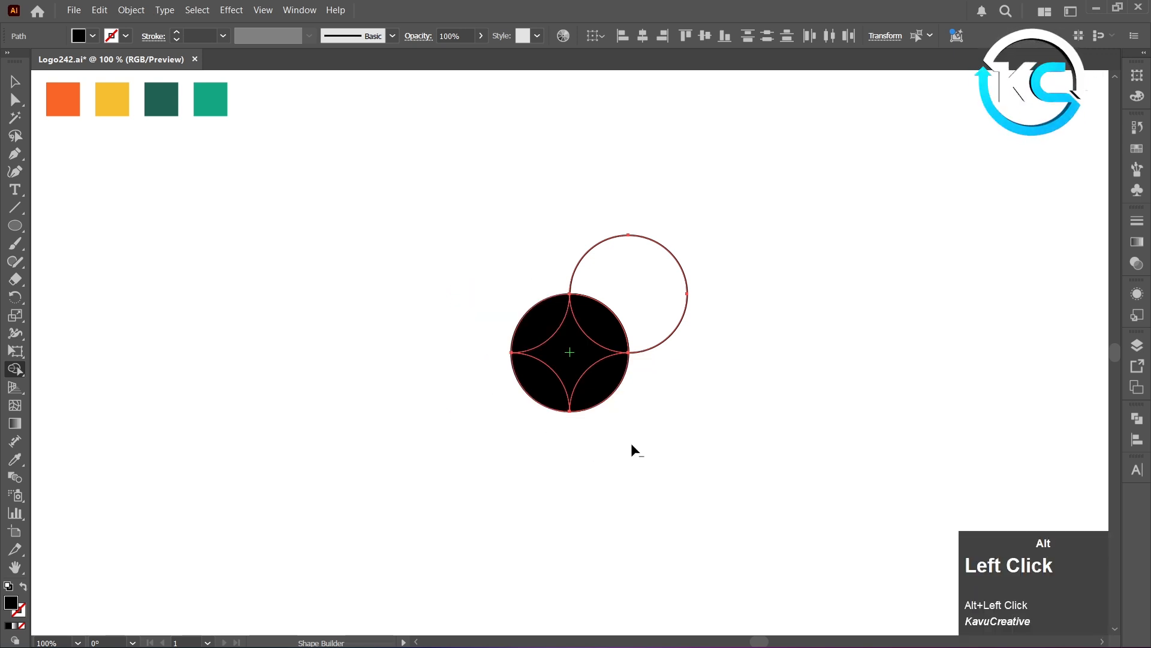
alt+click(656, 314)
click(15, 81)
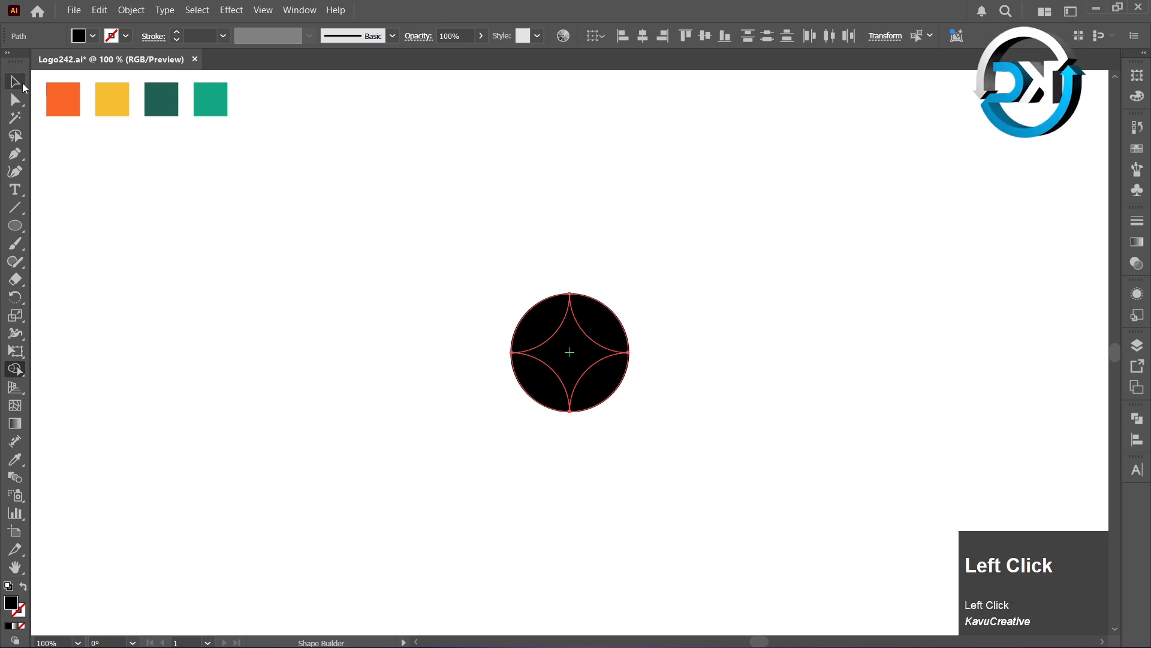
click(349, 224)
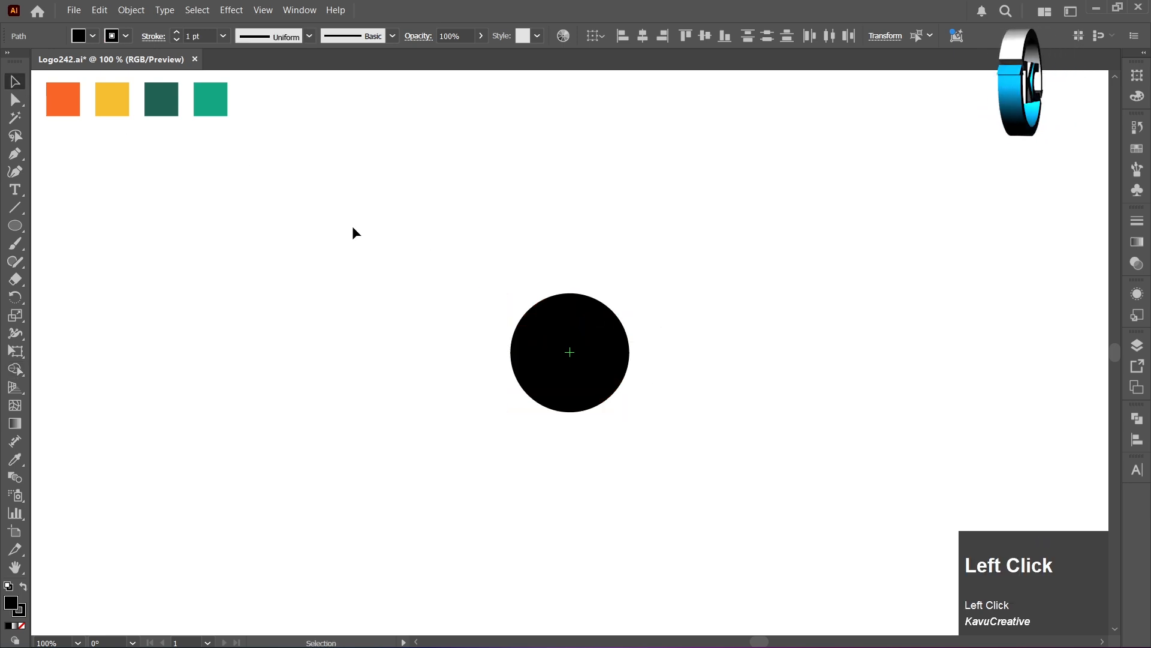
- Duplicate the star in the circle's middle diagonally up-right so its inner curve meets the circle's upper-right edge
click(585, 367)
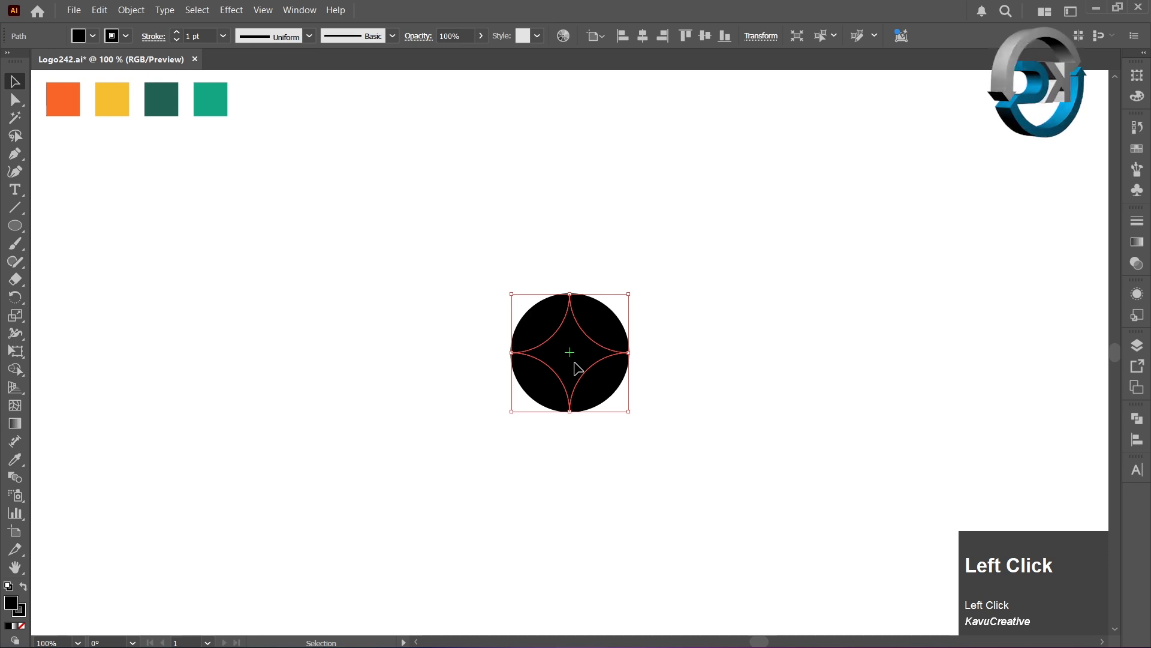
drag(577, 368, 630, 301)
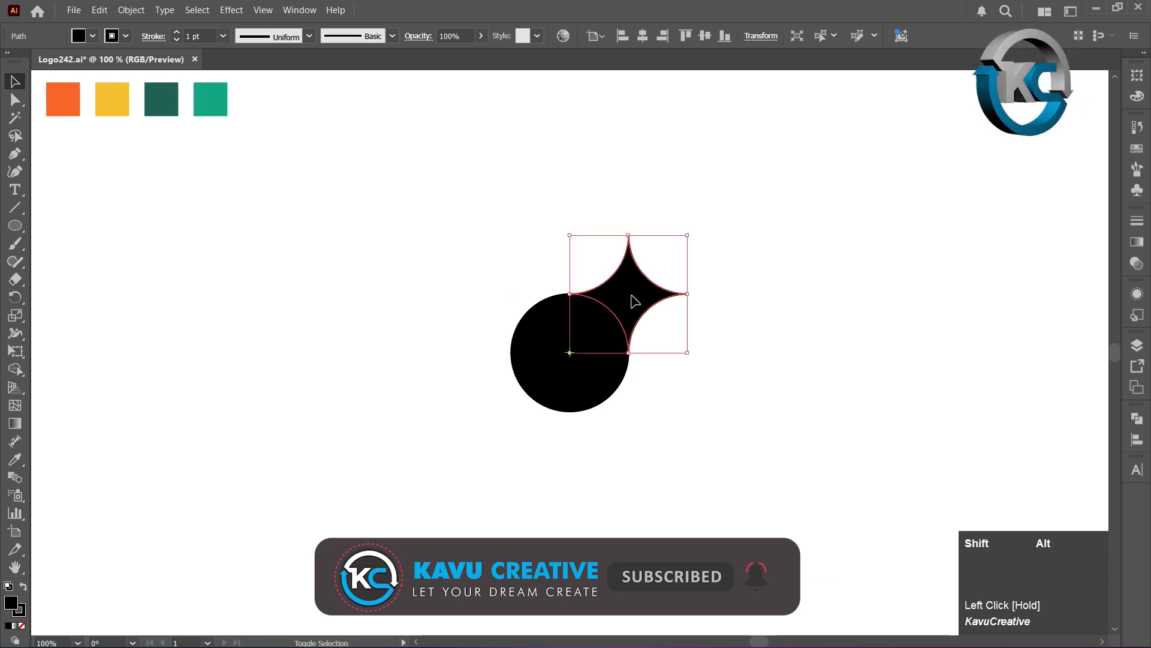
click(453, 267)
- Apply the light green swatch's appearance to the circle pieces and the duplicated star with the Eyedropper
drag(484, 233, 675, 423)
click(18, 461)
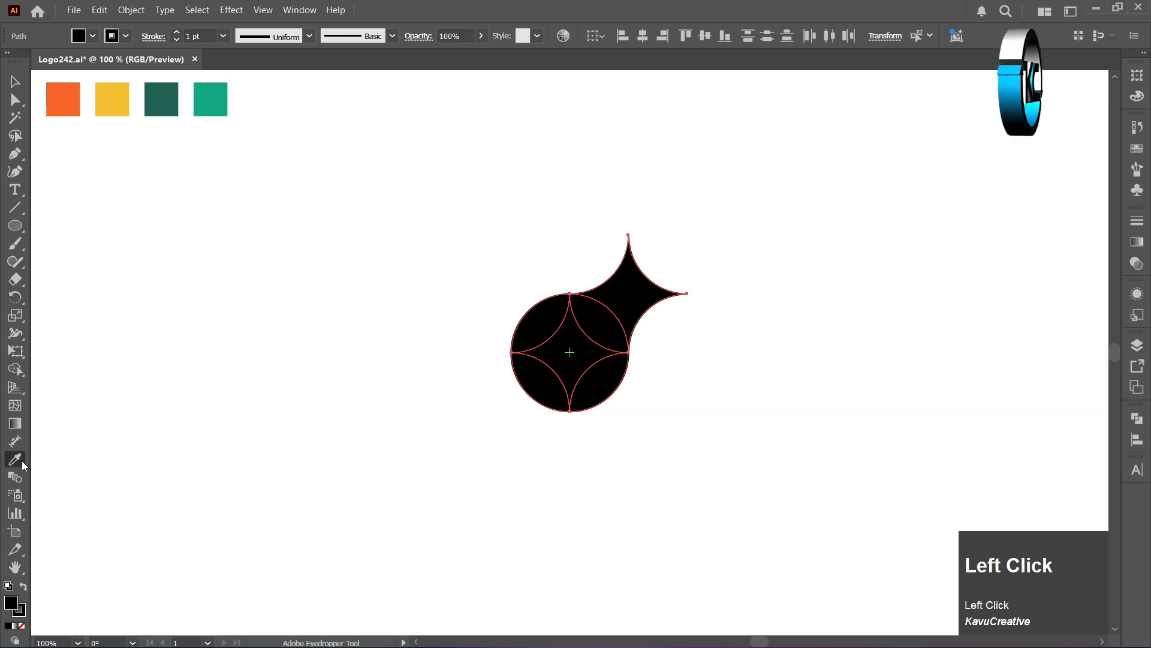
click(210, 101)
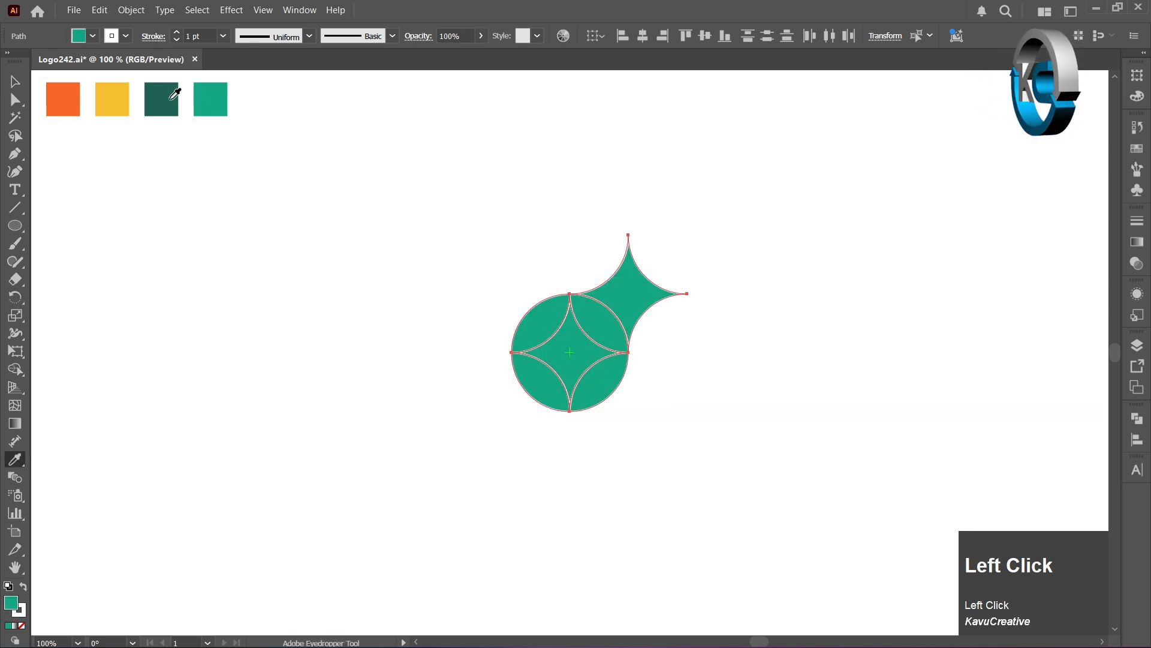
key(v)
click(471, 269)
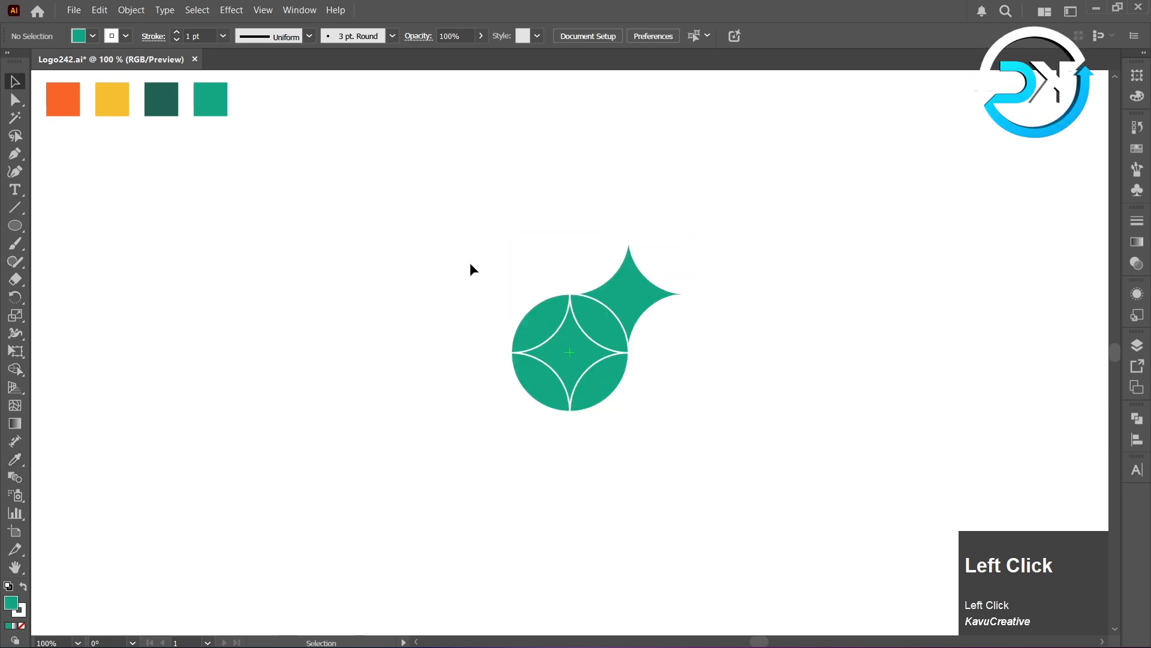
- Colour the star inside the circle with the orange swatch and the outer duplicated star with the dark green swatch using the Eyedropper
click(555, 355)
click(15, 460)
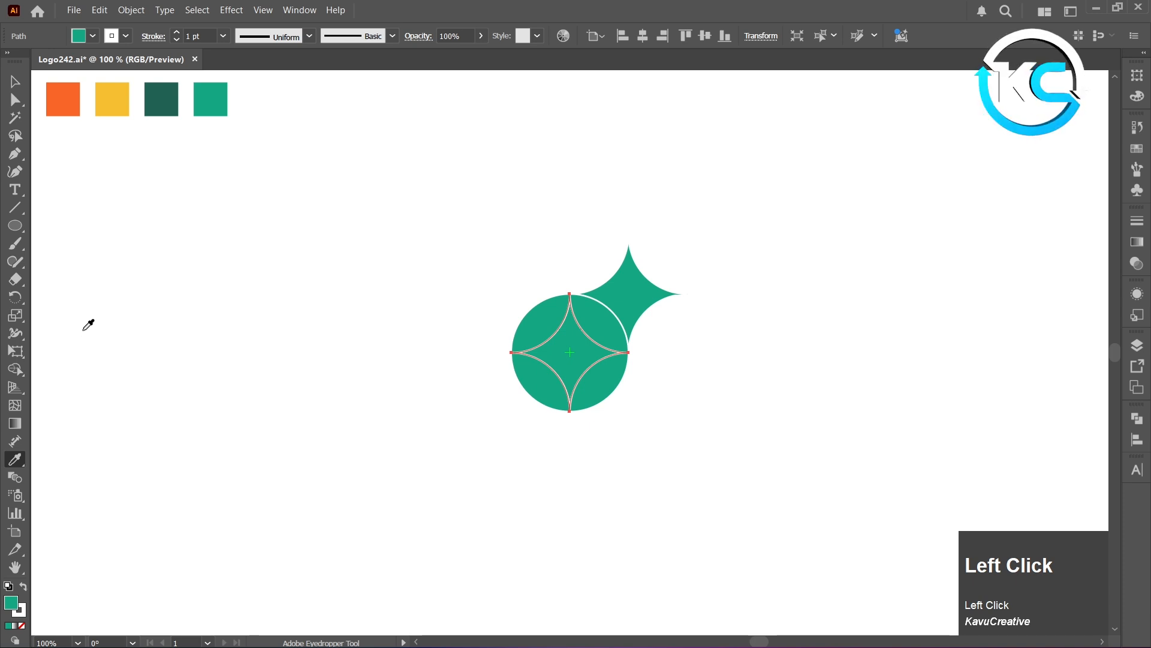
click(66, 105)
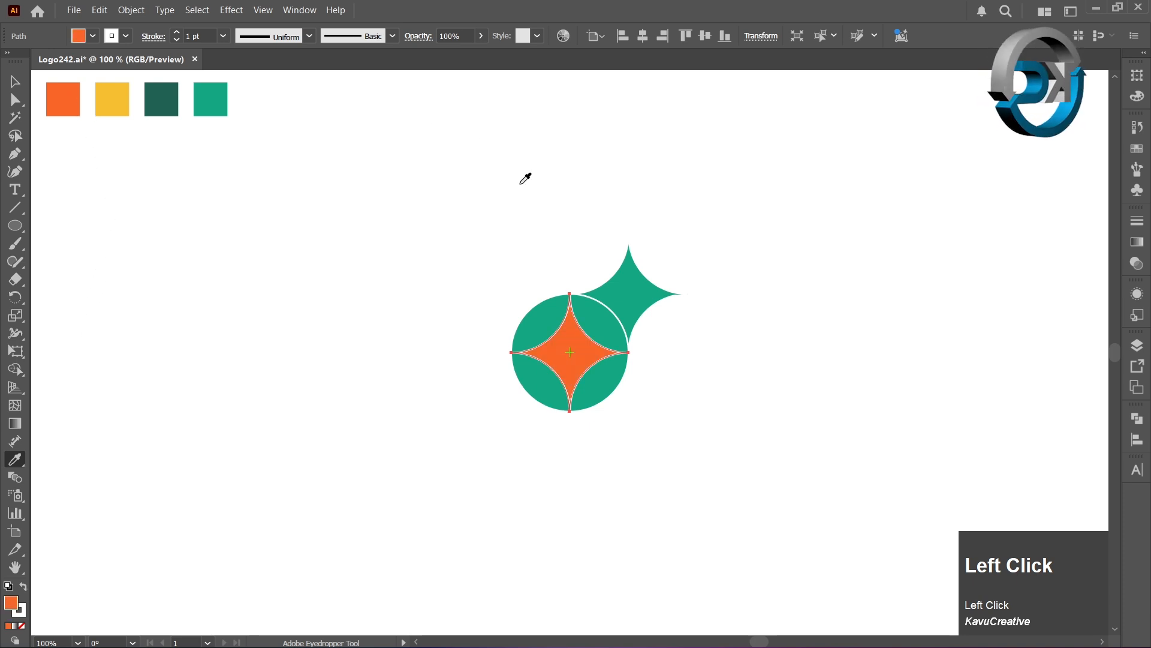
ctrl+click(636, 270)
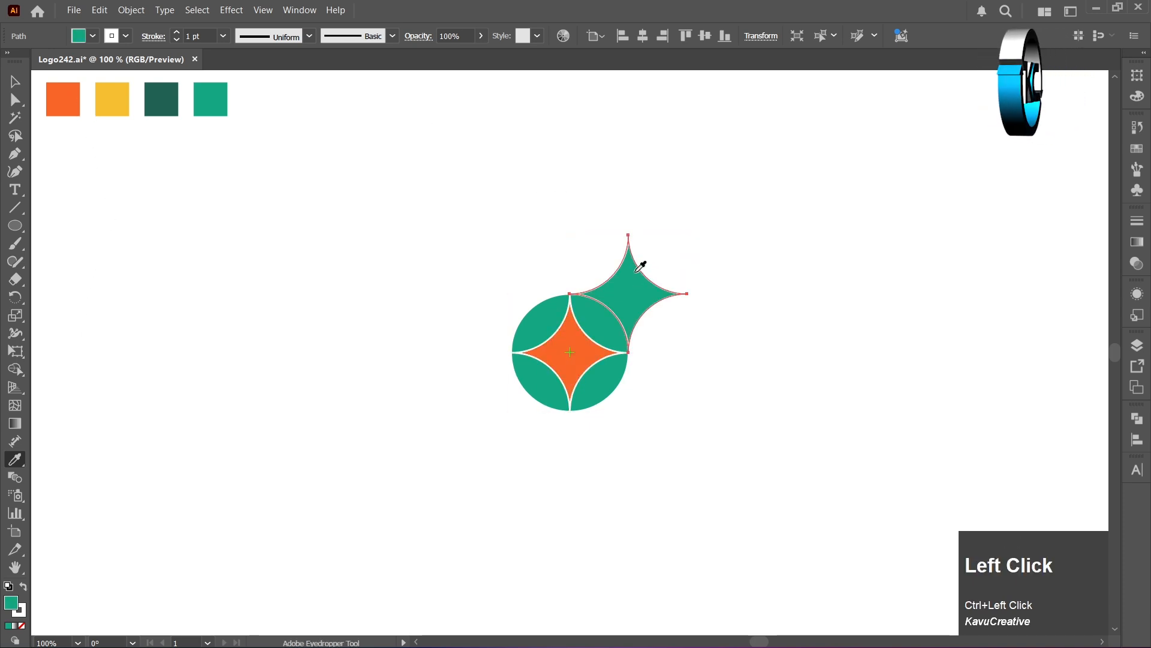
click(175, 103)
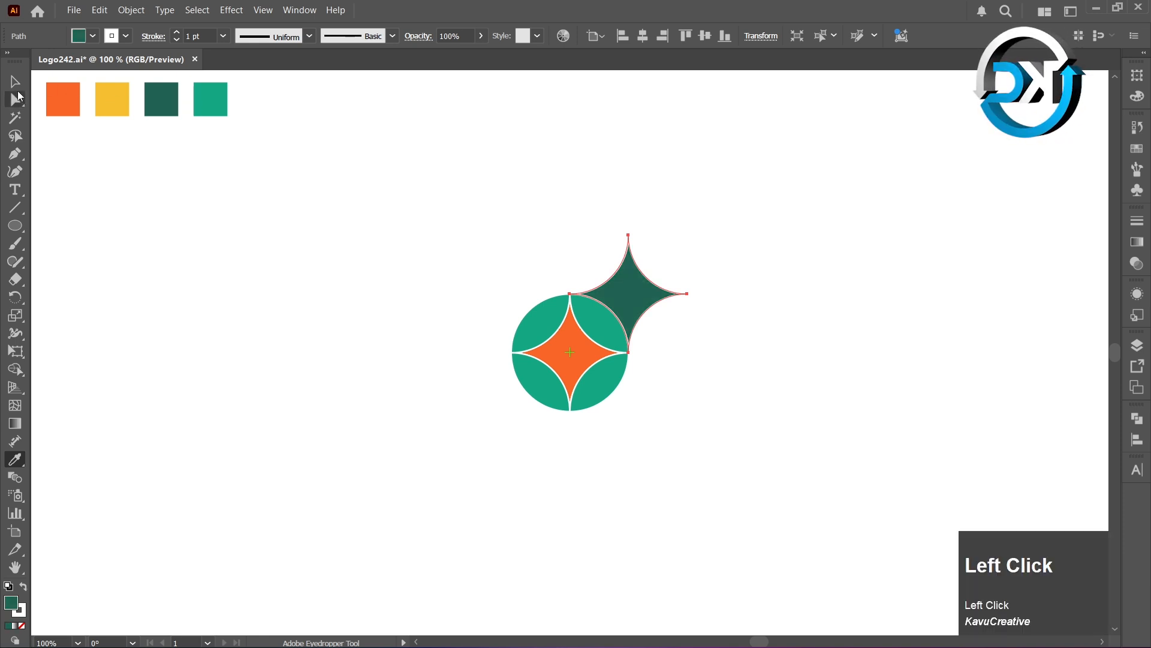
key(v)
click(181, 197)
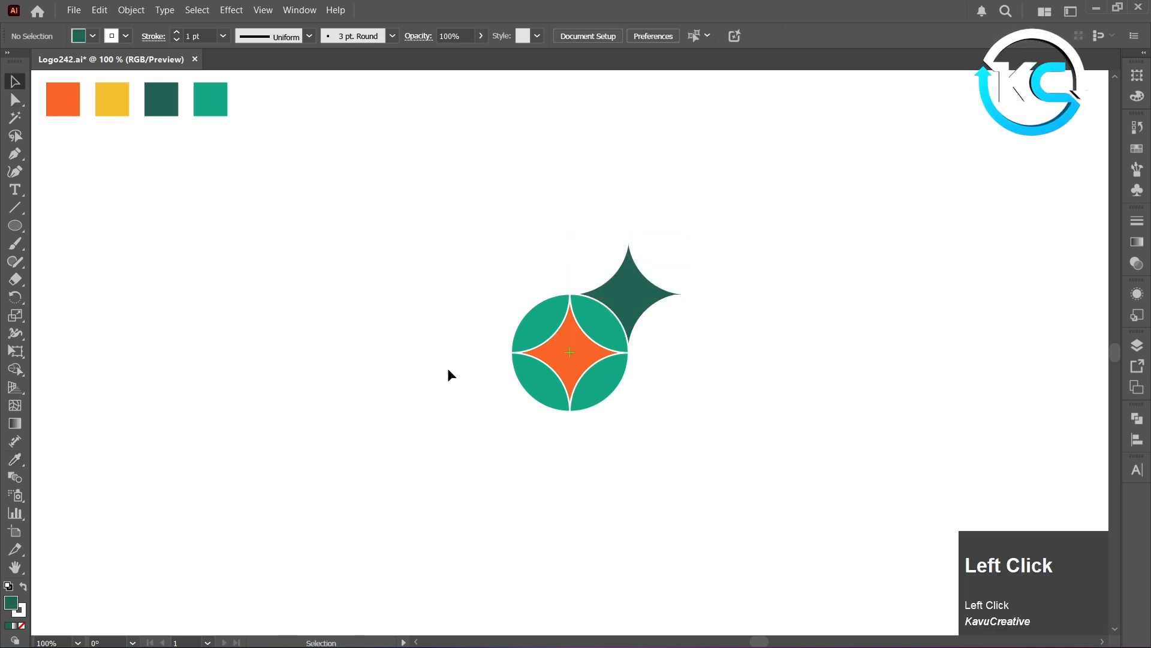
- Duplicate the divided circle straight up so it touches the original's top, and delete the copy's two upper petals
drag(493, 316, 596, 262)
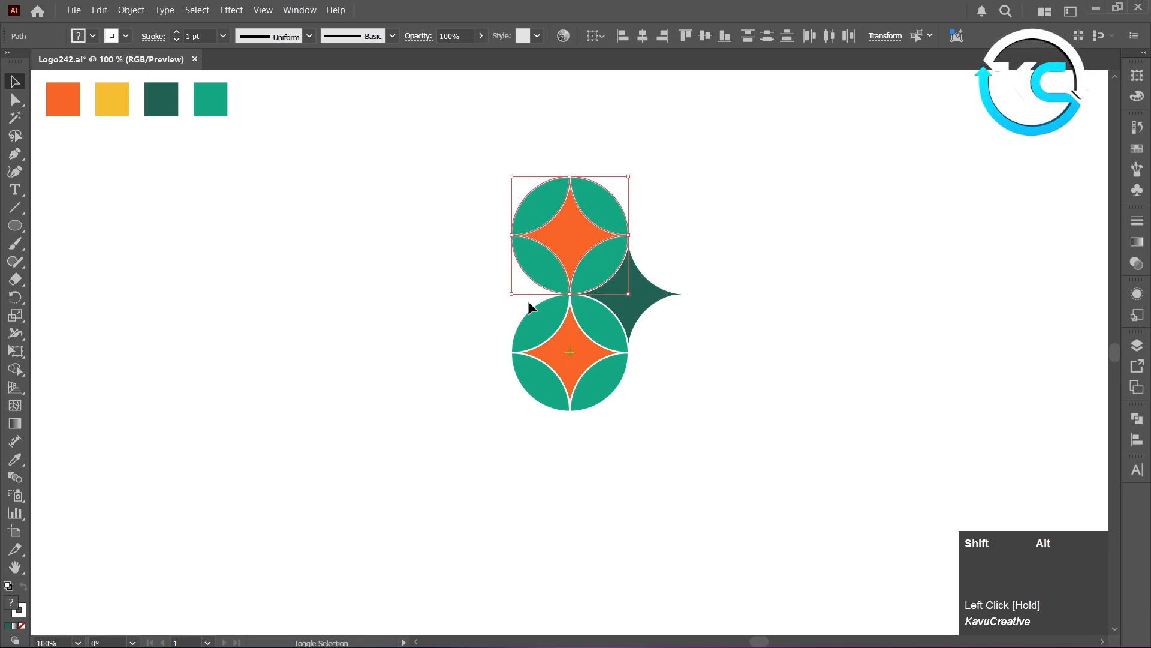
click(414, 342)
click(528, 206)
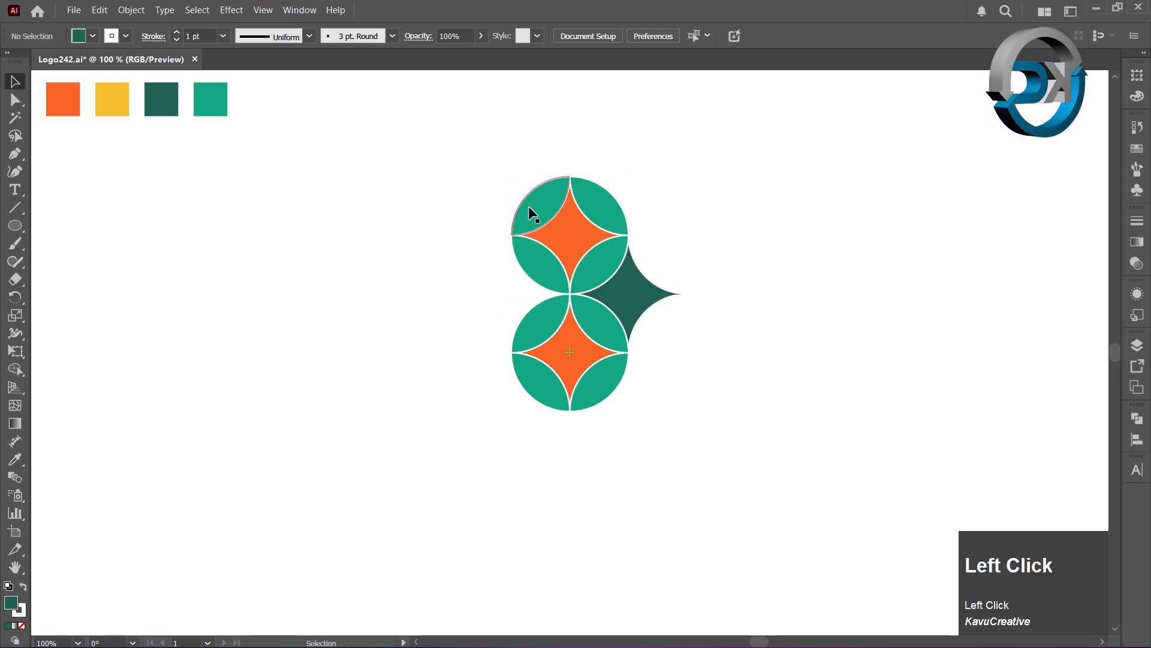
key(Delete)
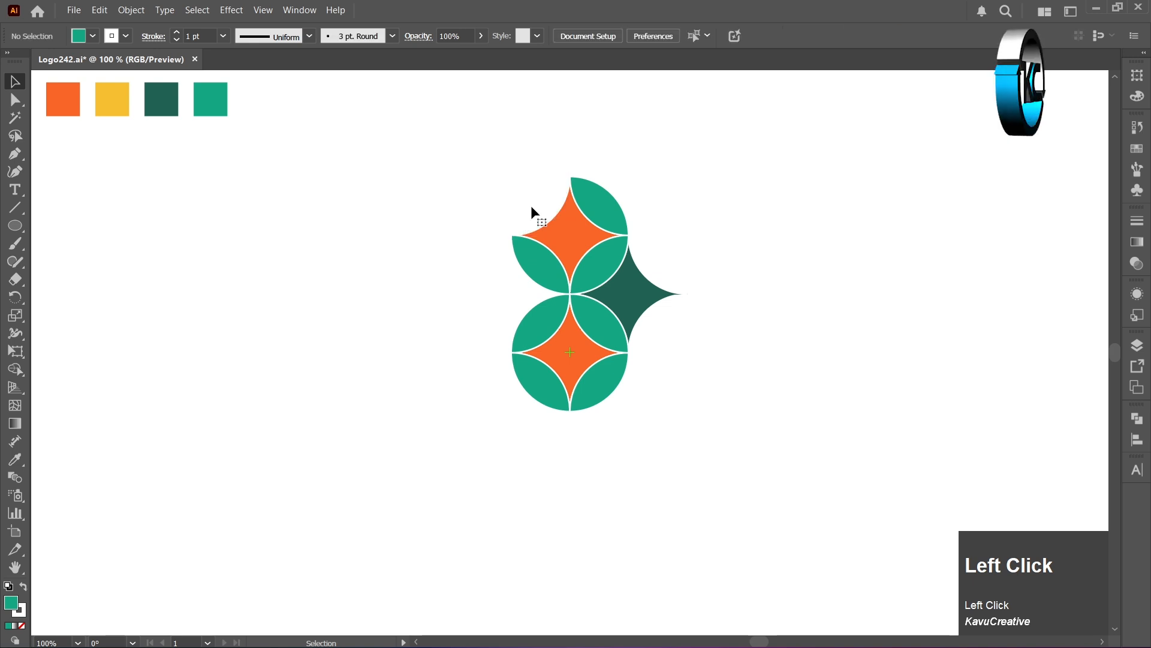
click(589, 193)
key(Delete)
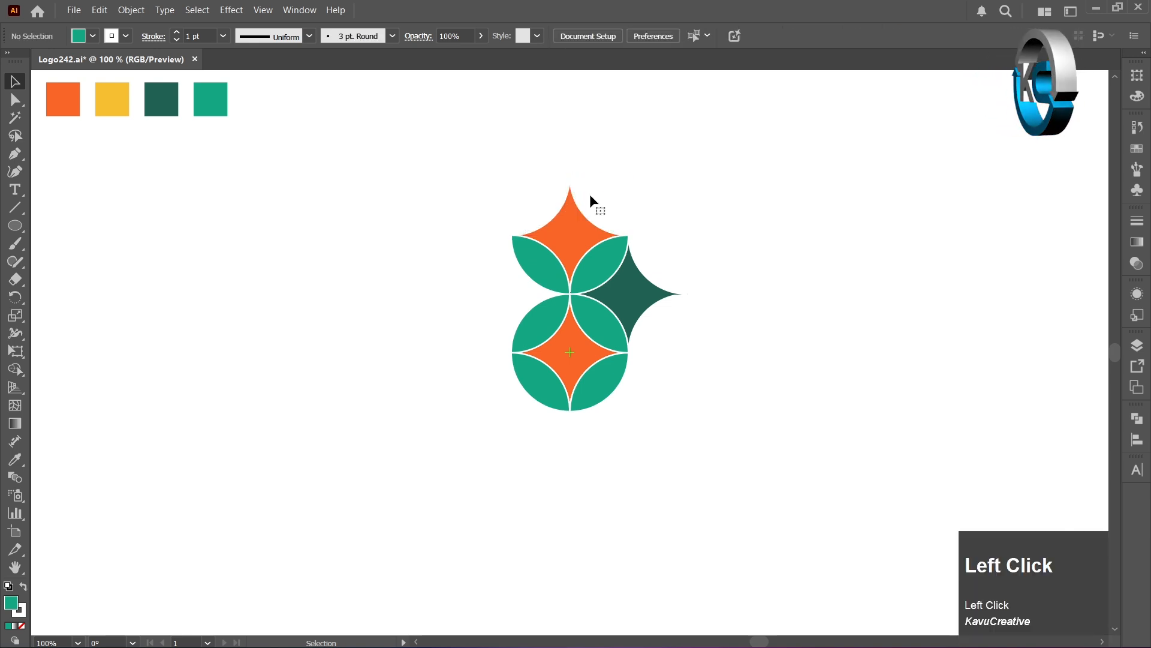
- Colour the upper copy's two remaining petals orange and its star yellow from the swatches with the Eyedropper
click(534, 250)
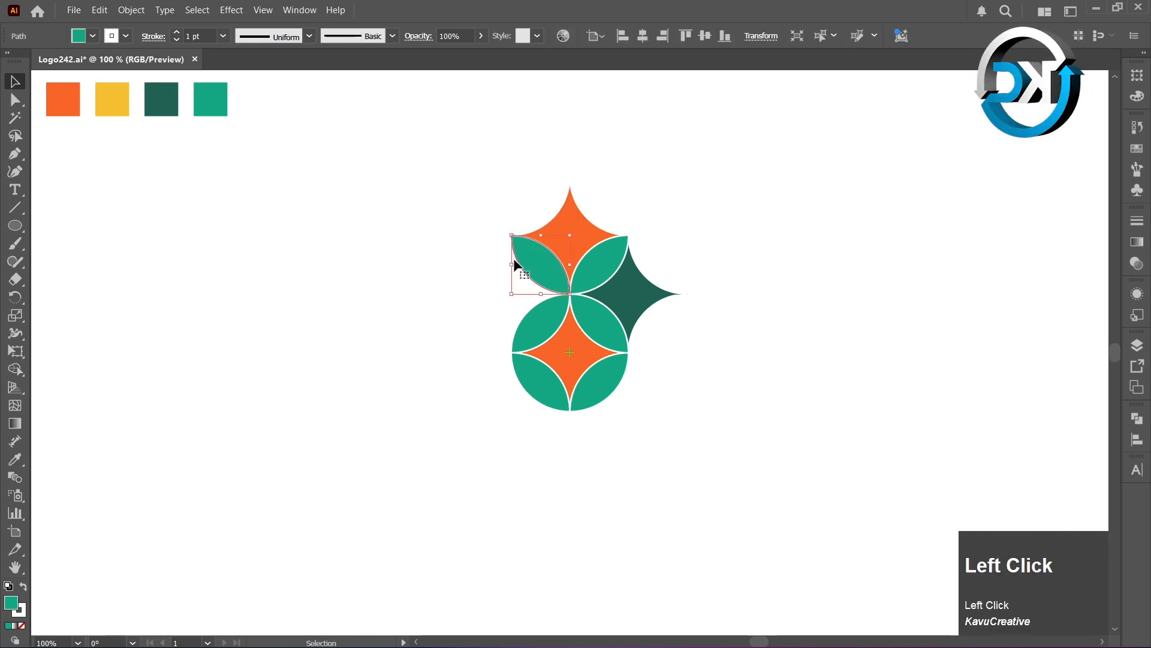
click(23, 460)
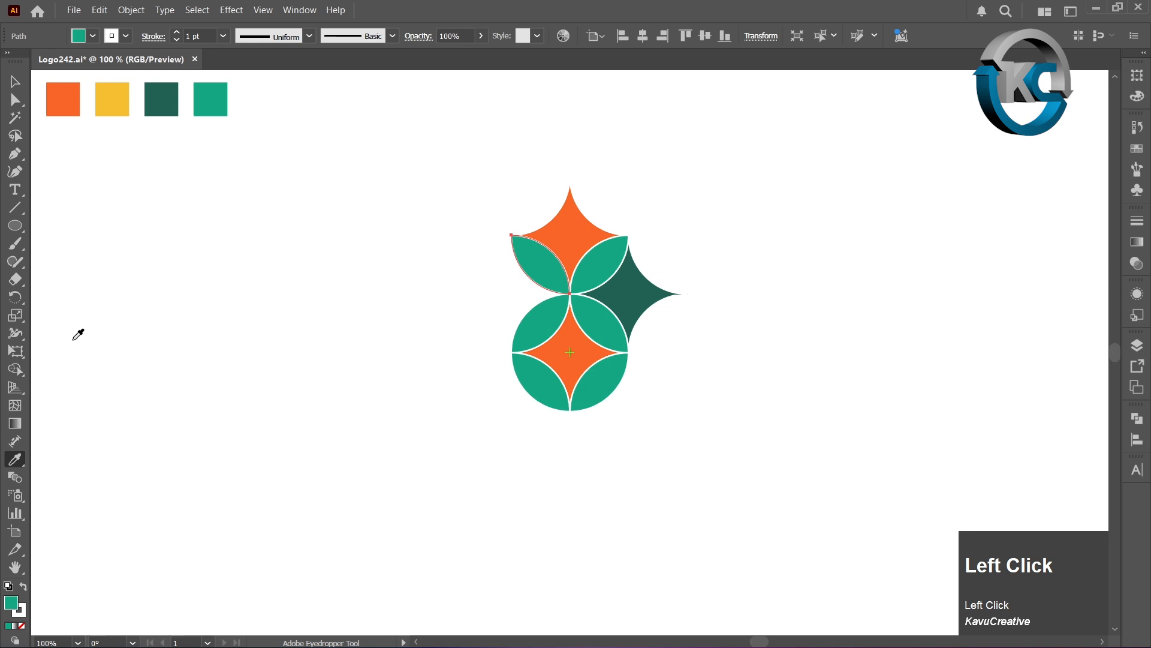
click(111, 102)
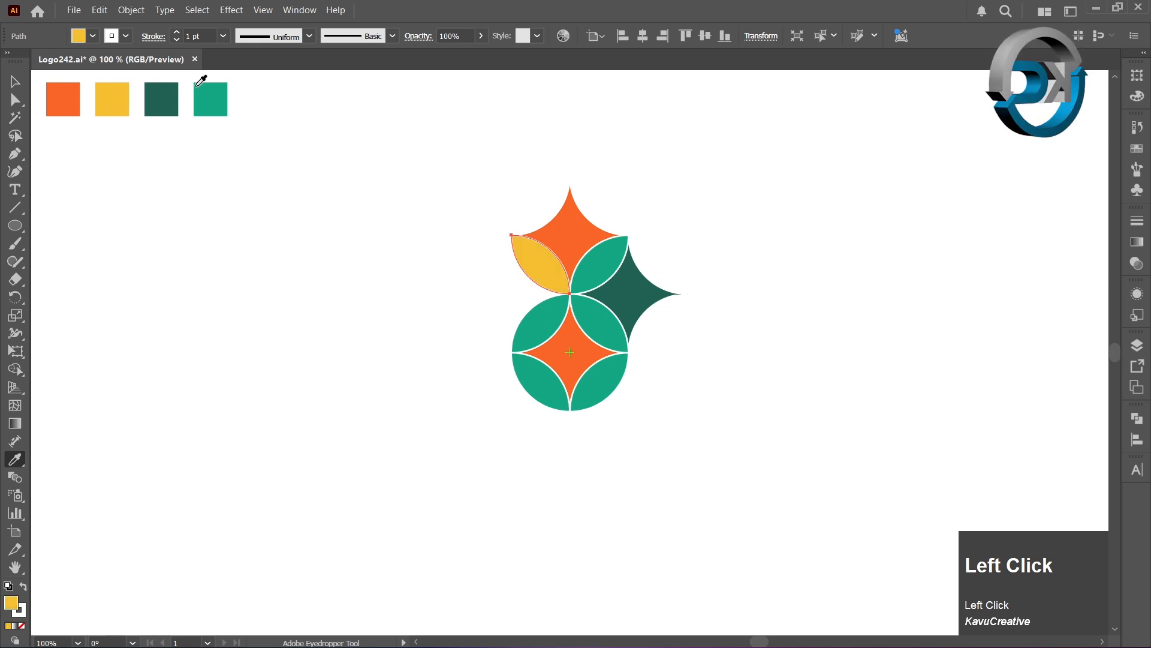
click(72, 95)
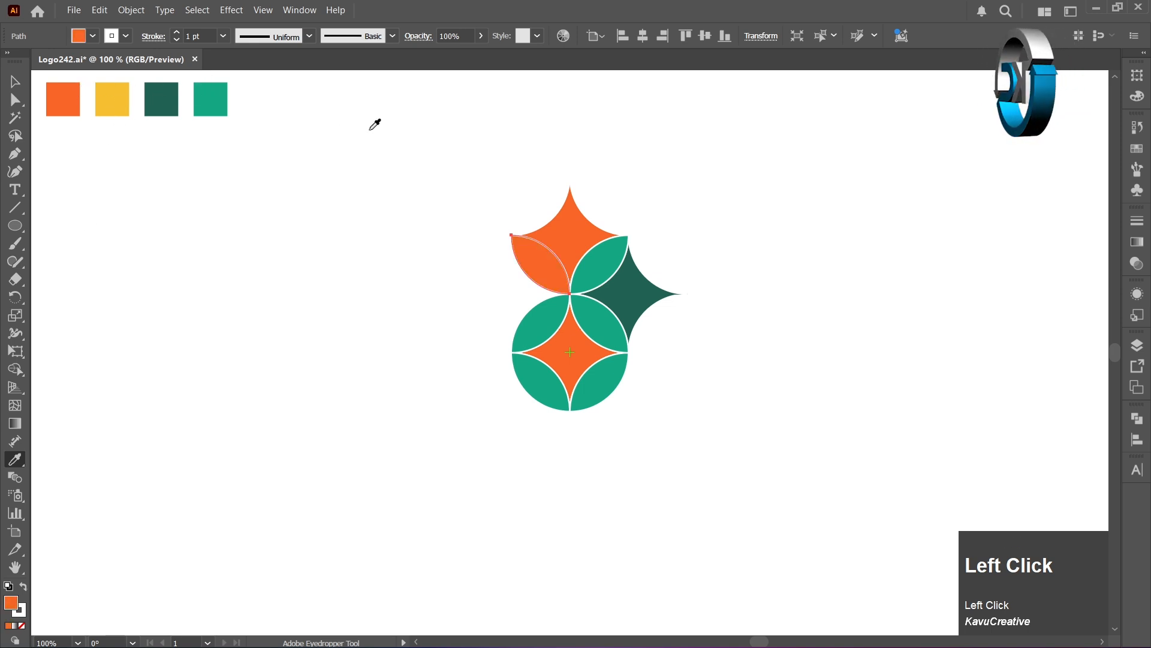
ctrl+click(545, 210)
click(127, 97)
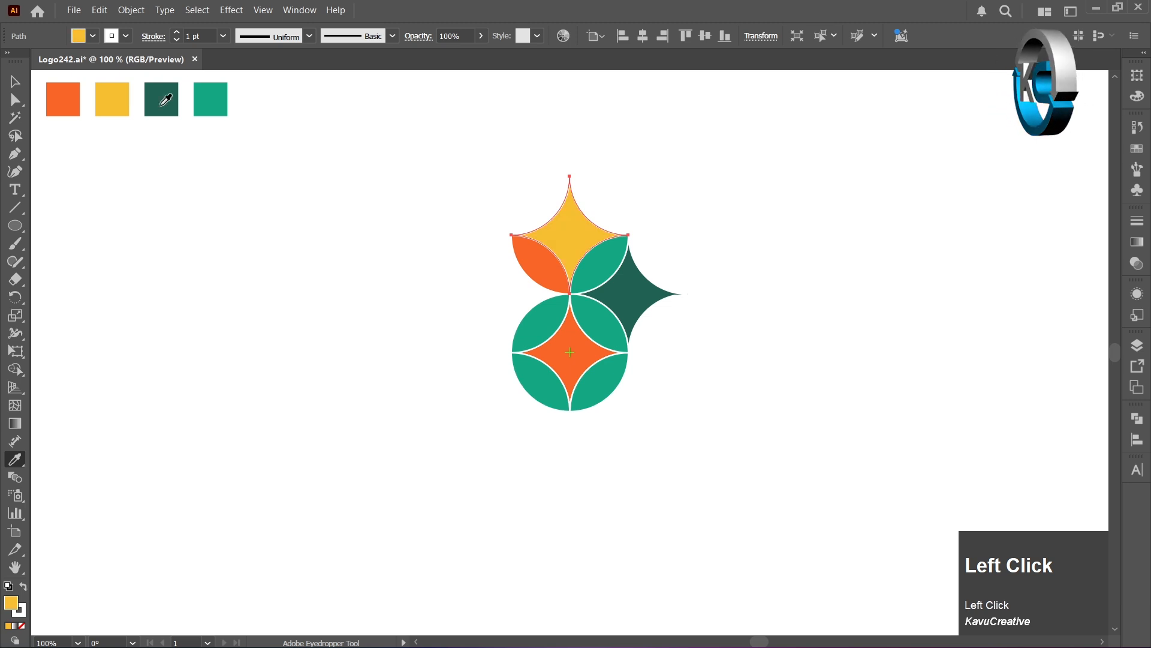
ctrl+click(596, 265)
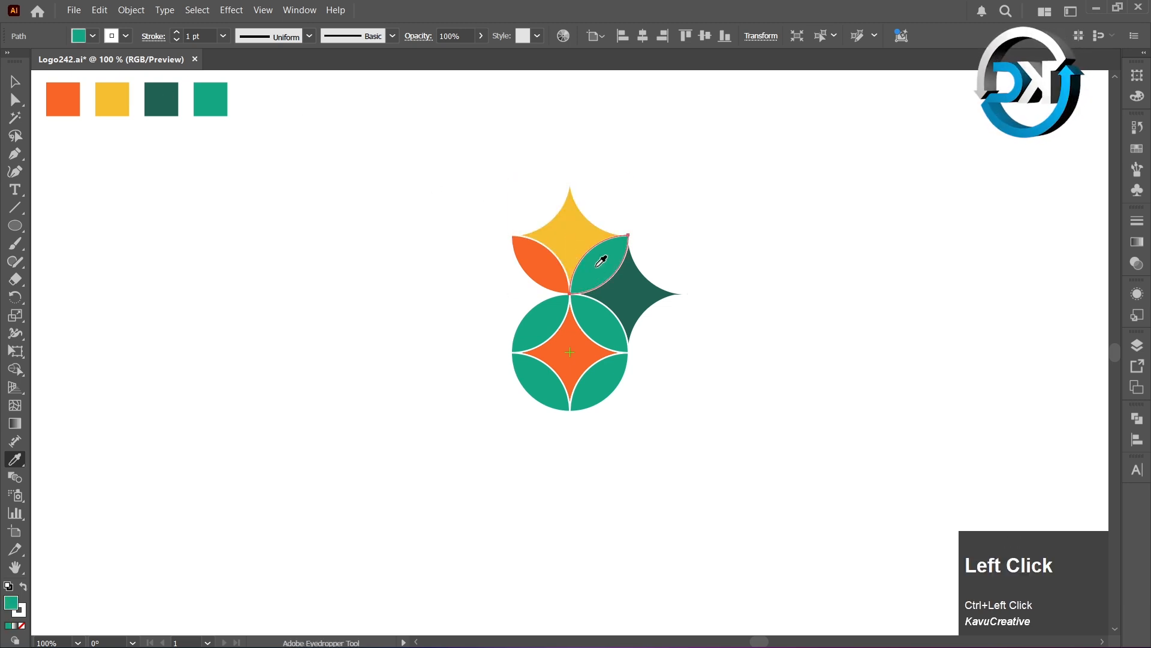
click(558, 257)
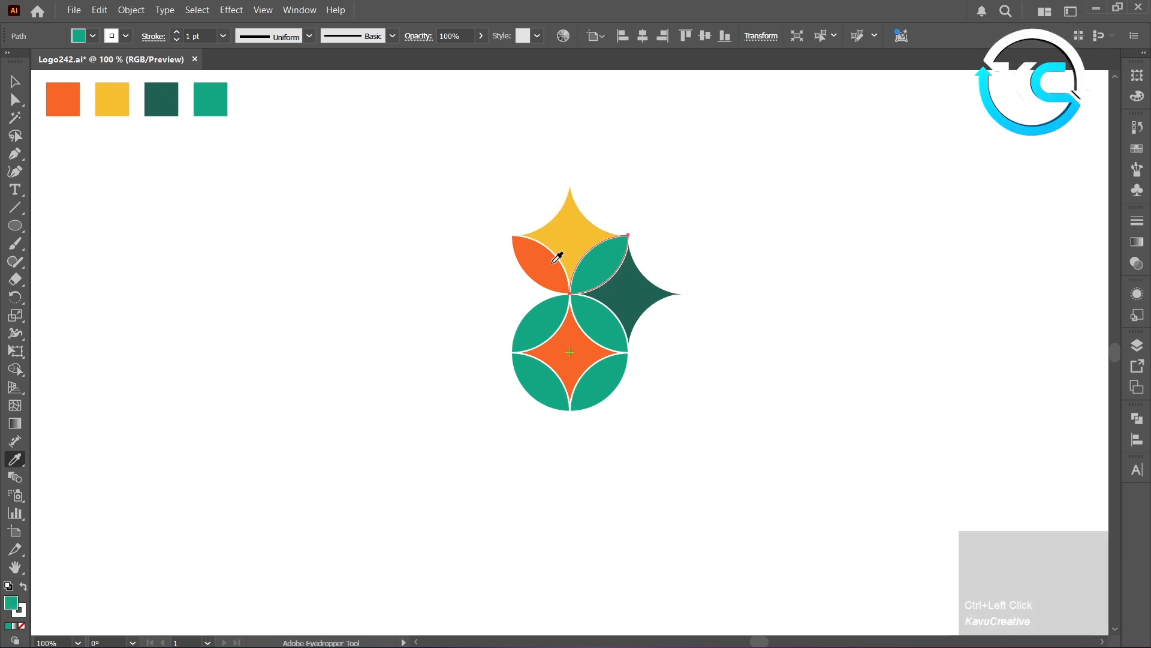
click(15, 81)
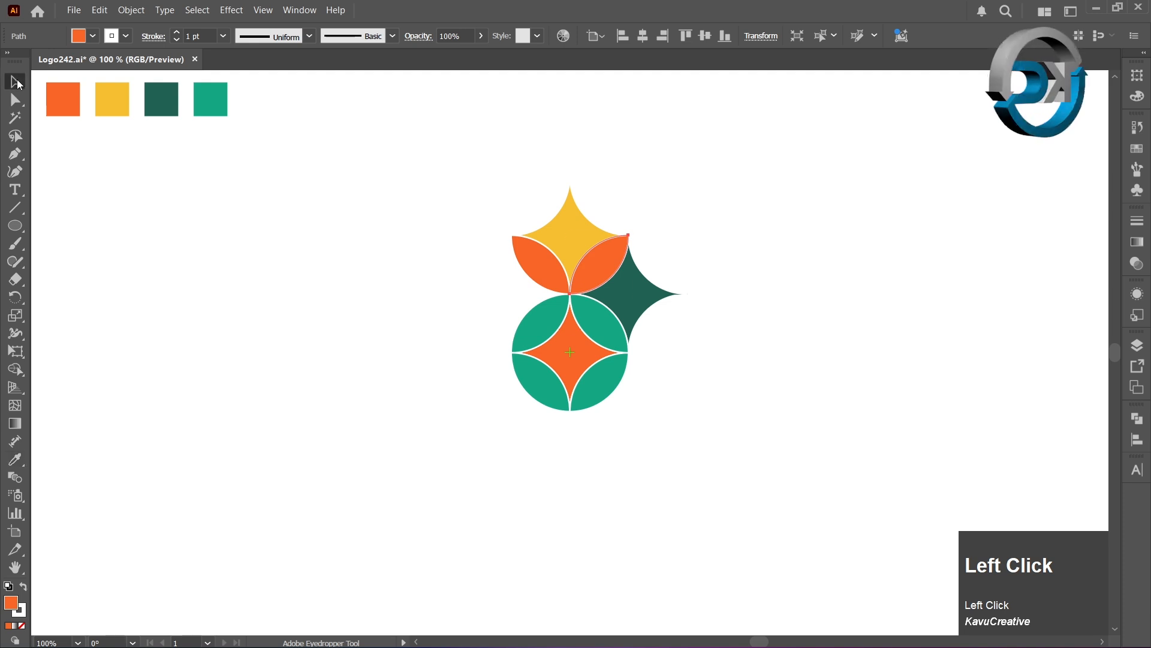
click(124, 184)
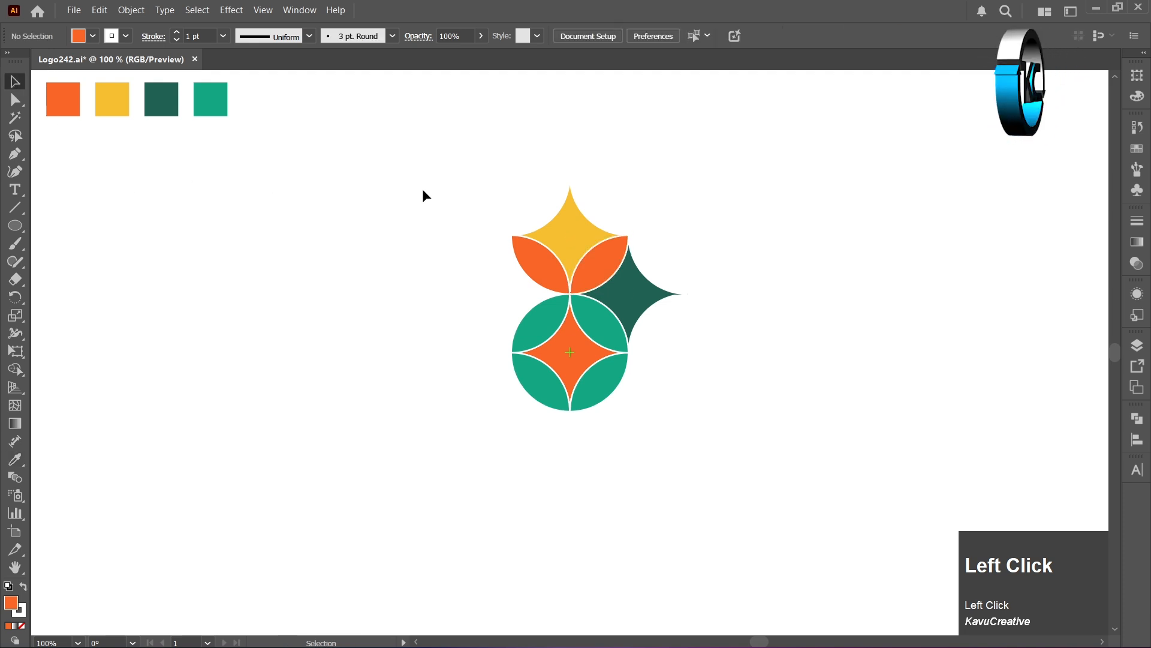
- Rotate copies of the upper star, its two petals and the dark green star by 90° about the circle's centre, making three copies all around
drag(485, 162, 660, 262)
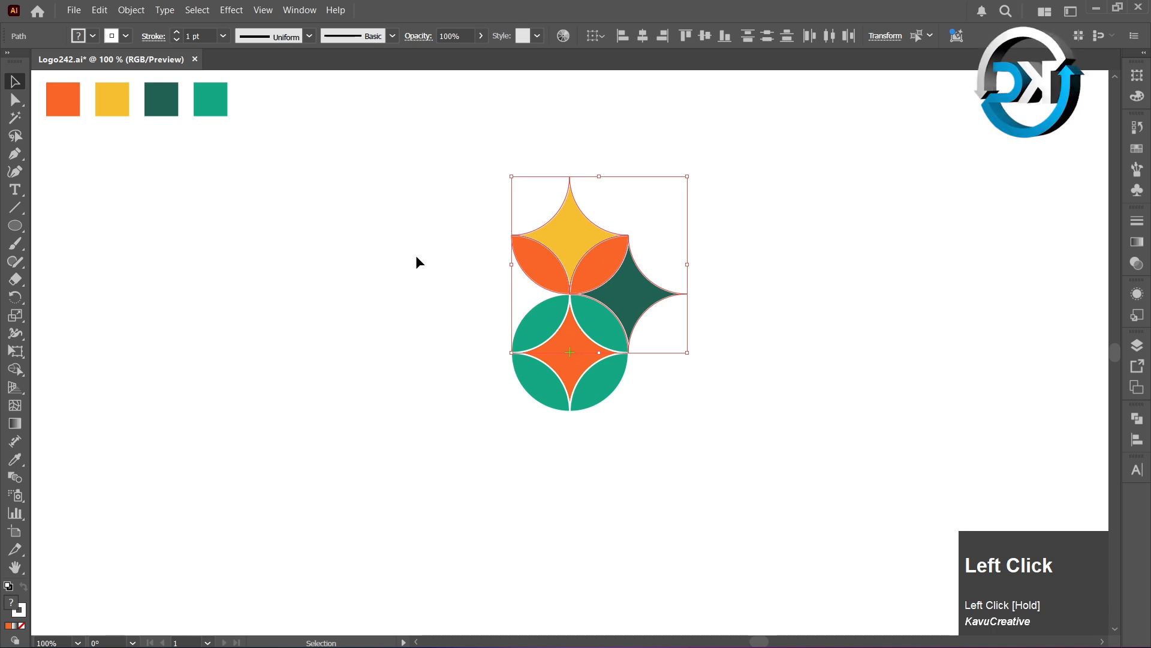
click(15, 297)
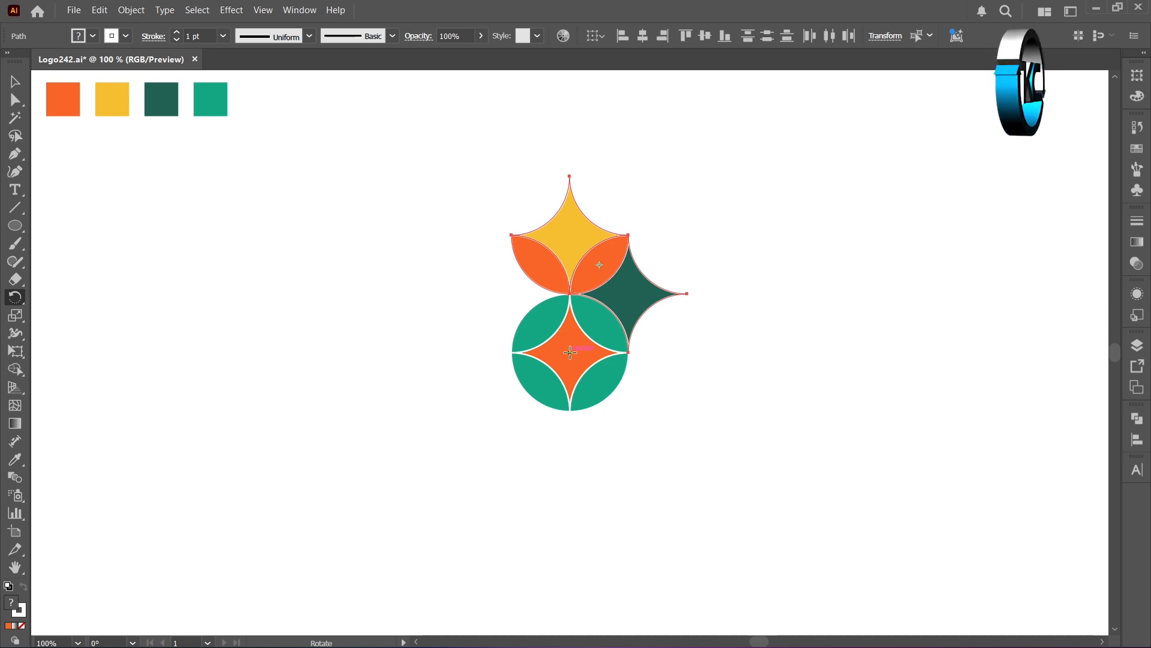
alt+click(570, 352)
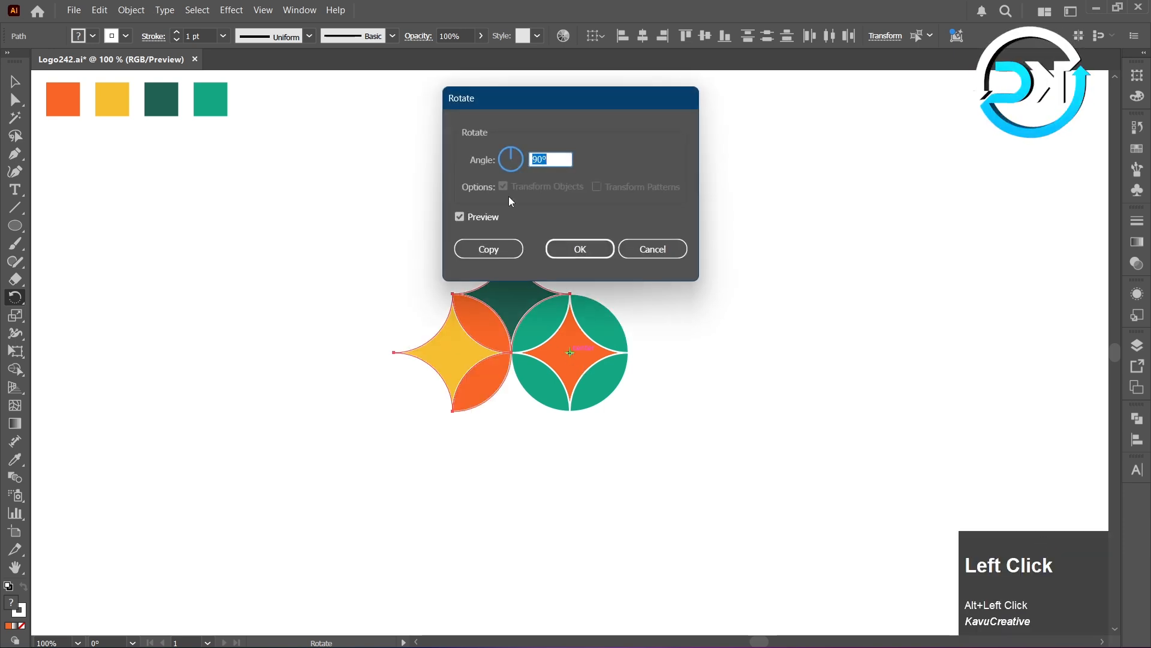
click(478, 166)
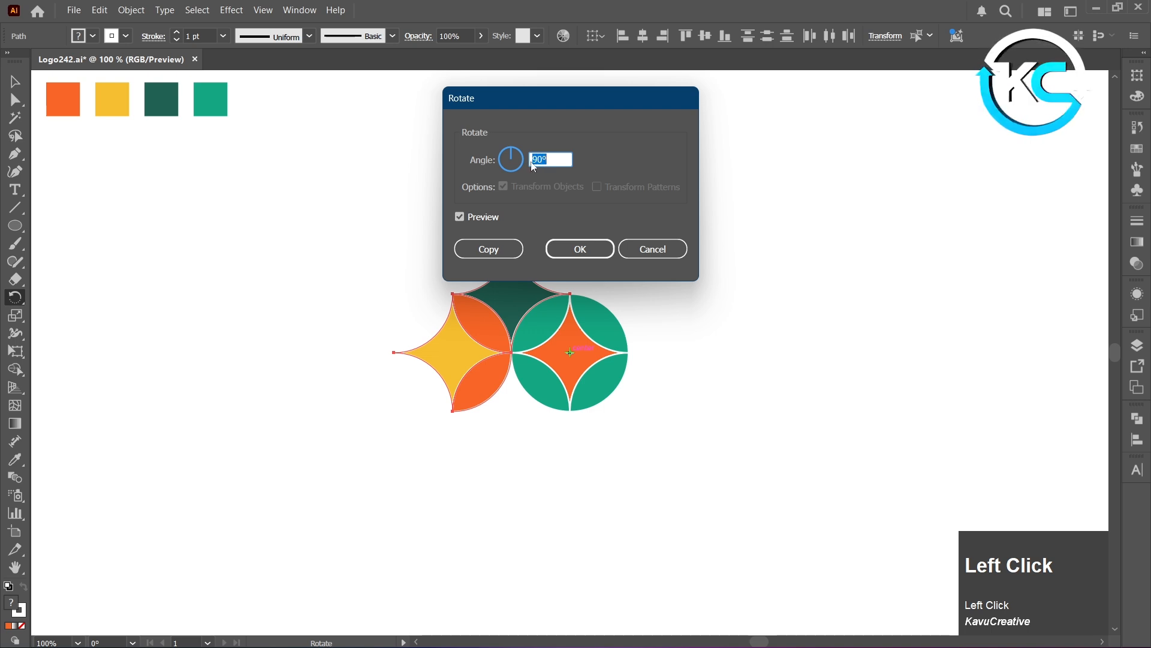
click(512, 252)
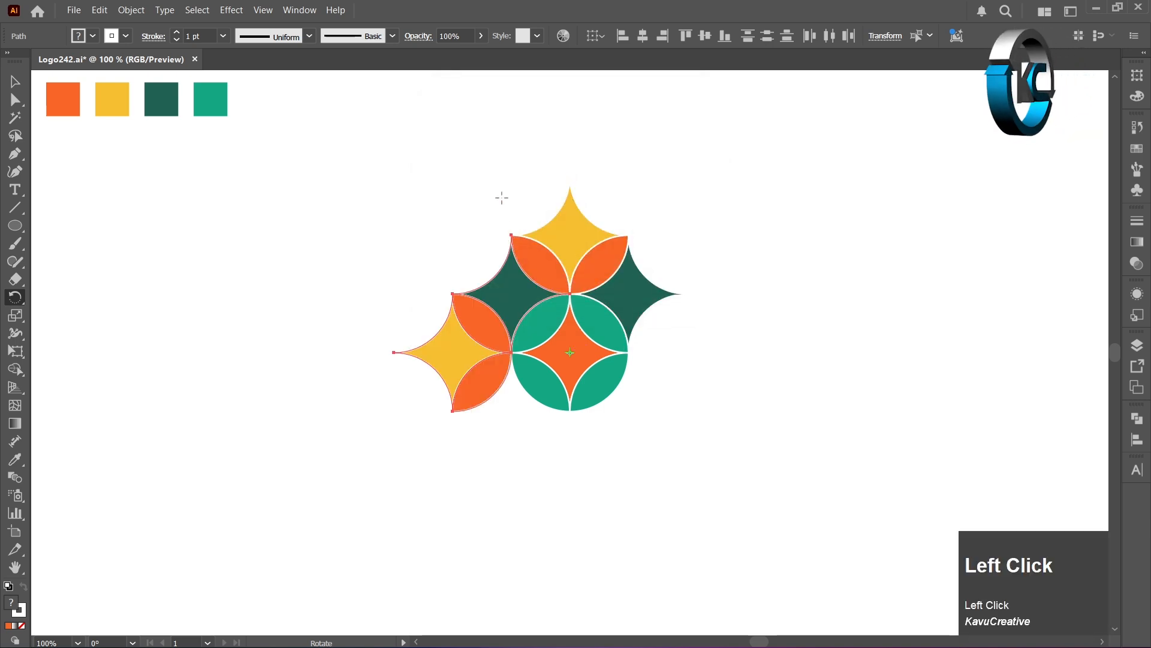
key(ctrl+d)
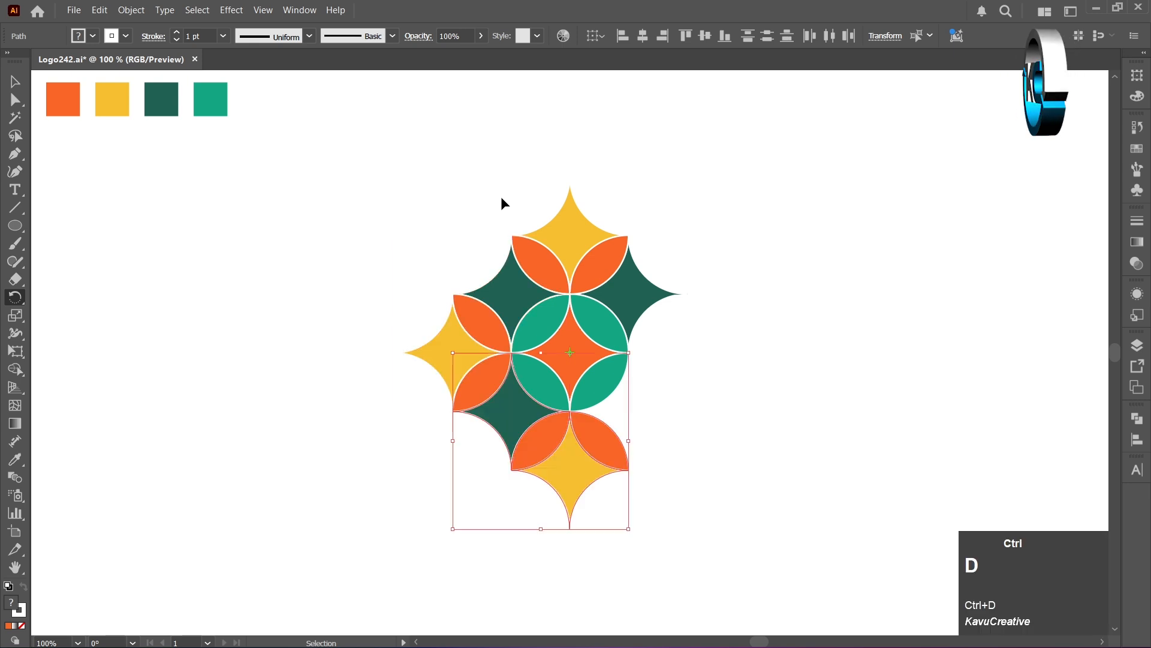
key(ctrl+d)
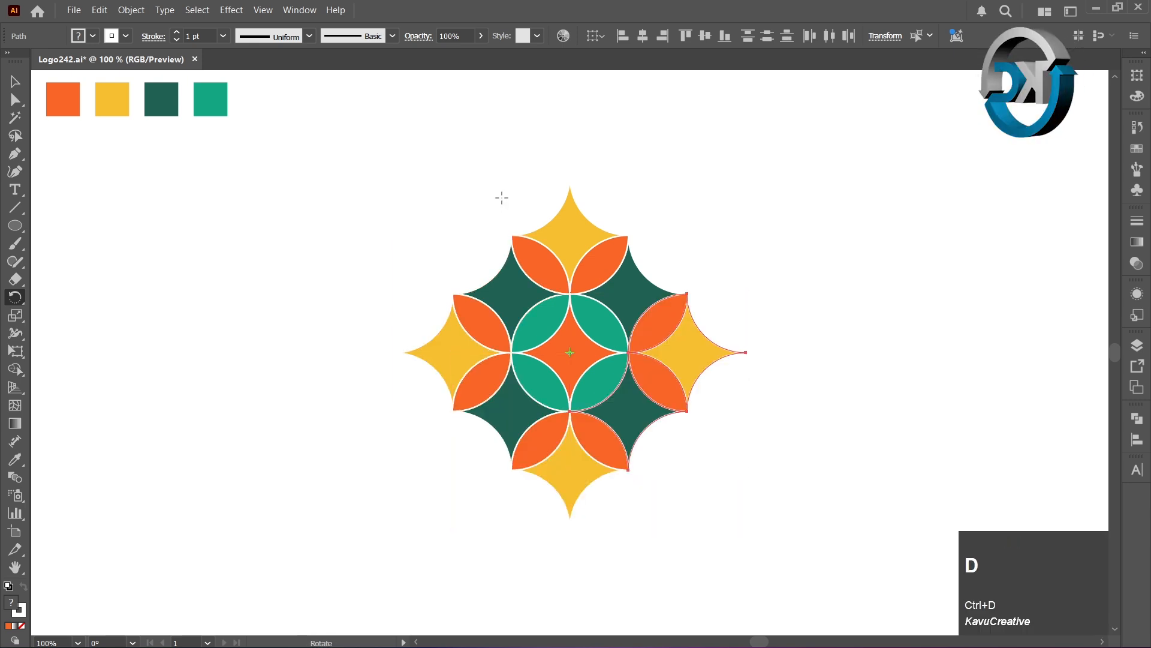
click(15, 81)
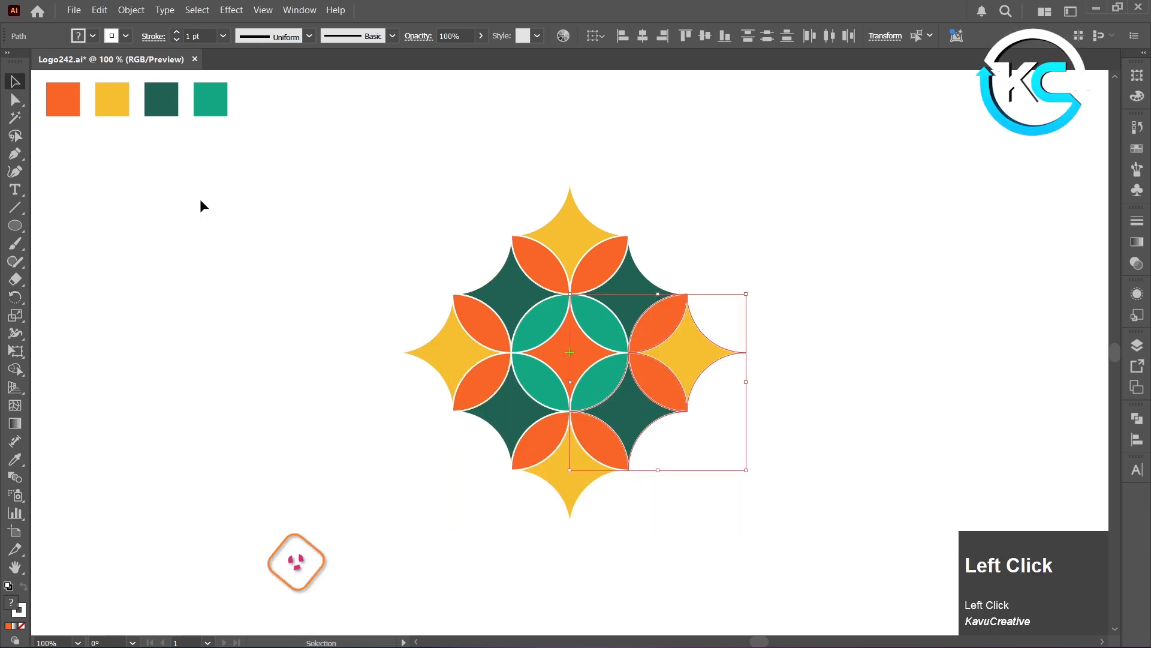
click(239, 214)
- Group all the petal and star shapes of the finished logo, leaving out the colour swatches
drag(394, 174, 689, 436)
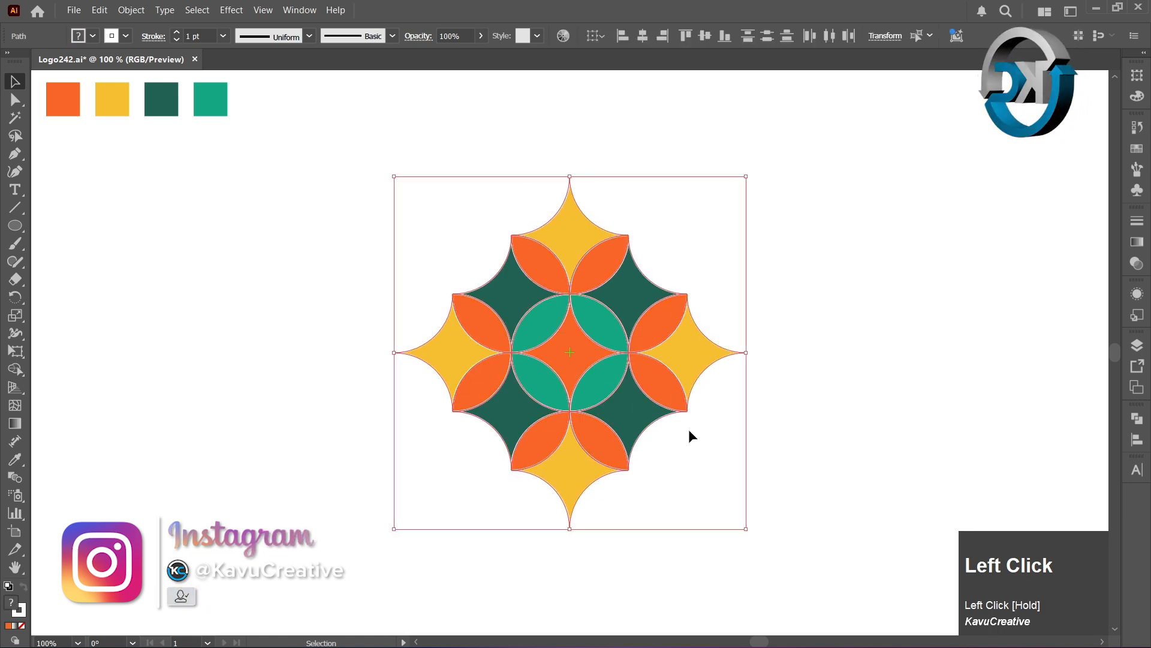
right_click(613, 251)
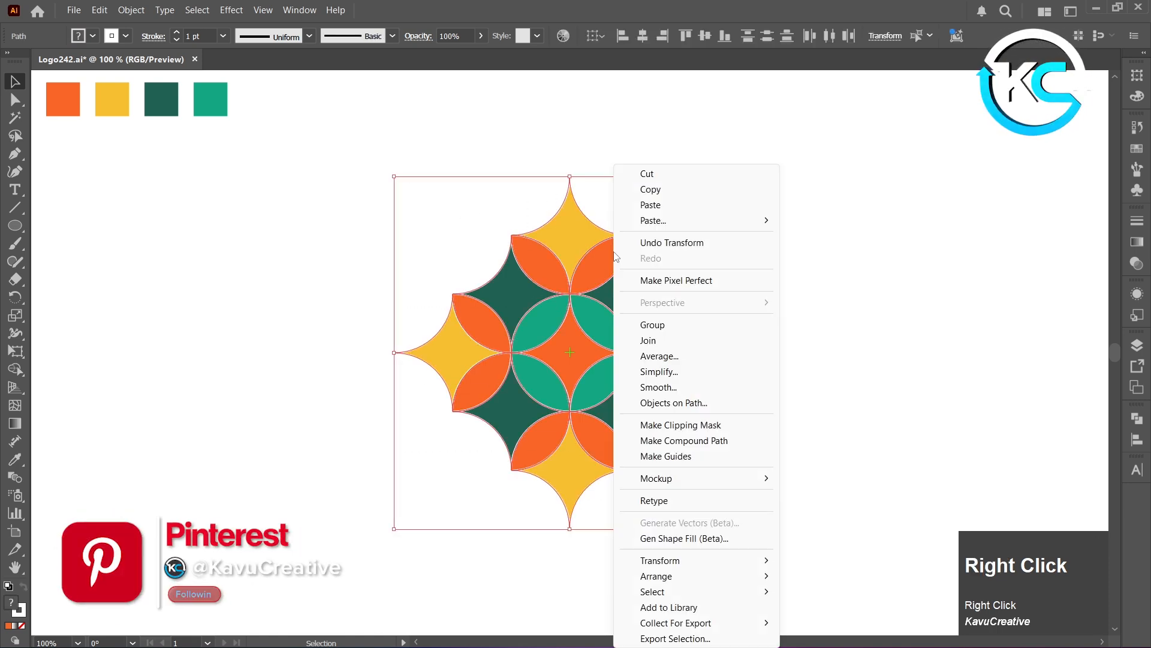
click(664, 330)
click(924, 251)
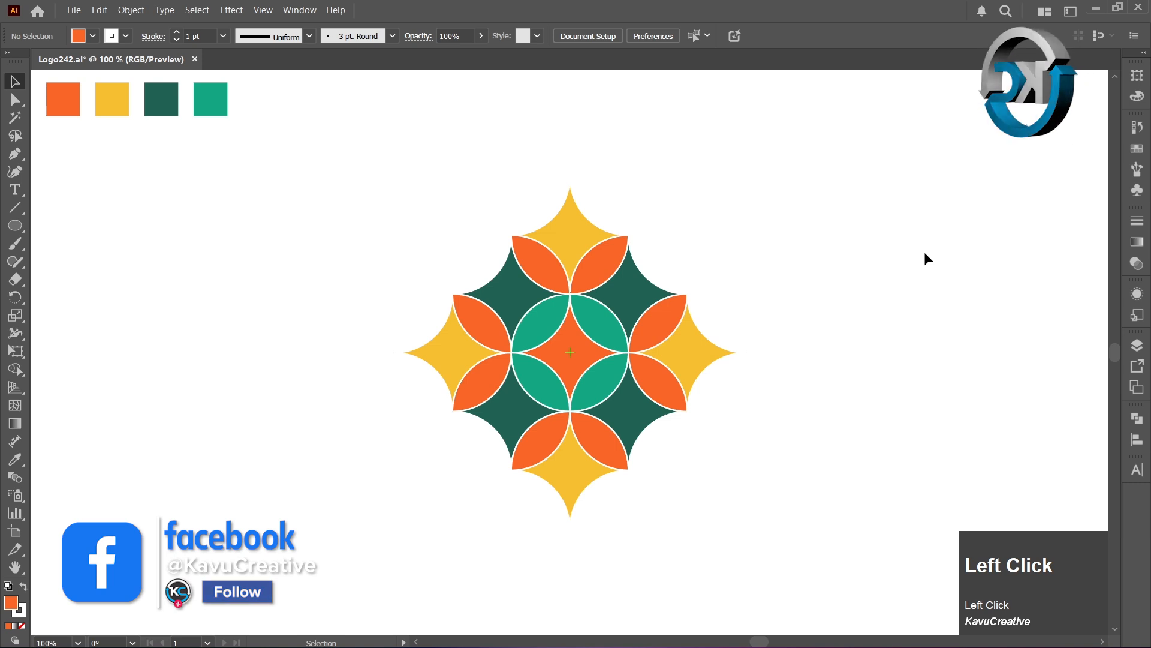